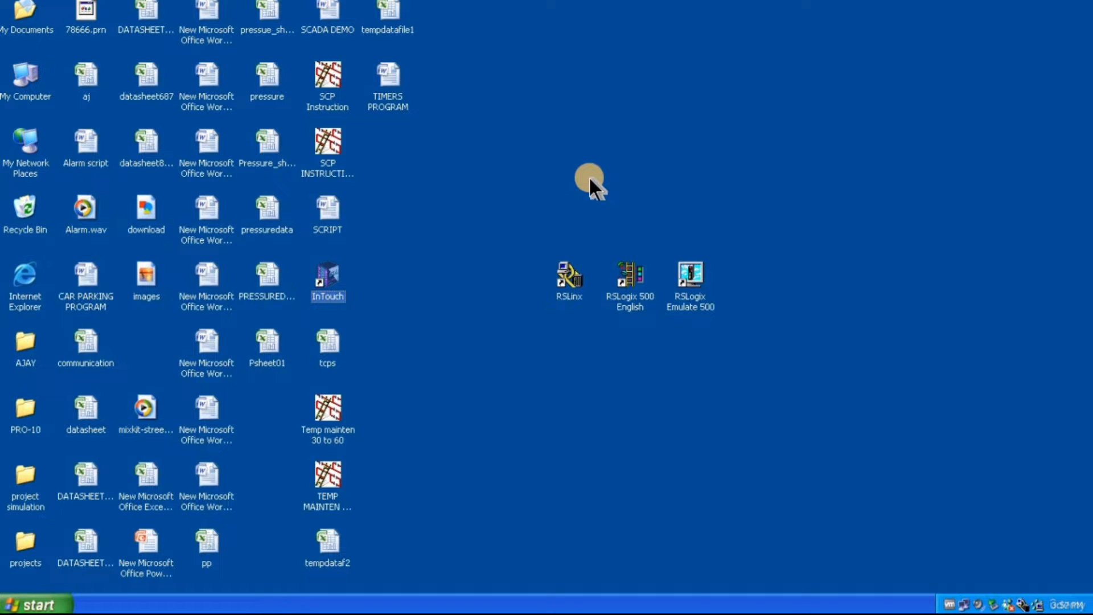
{"action": "left_click_drag", "start_coordinate": [510, 218], "coordinate": [785, 387]}
{"action": "left_click", "coordinate": [688, 363]}
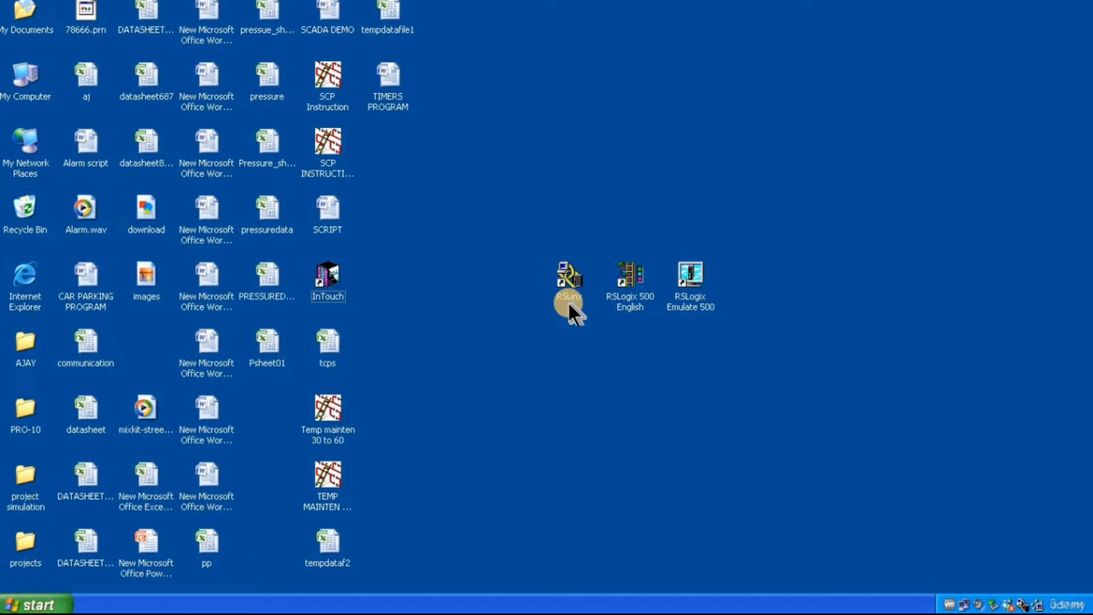
{"action": "double_click", "coordinate": [635, 306]}
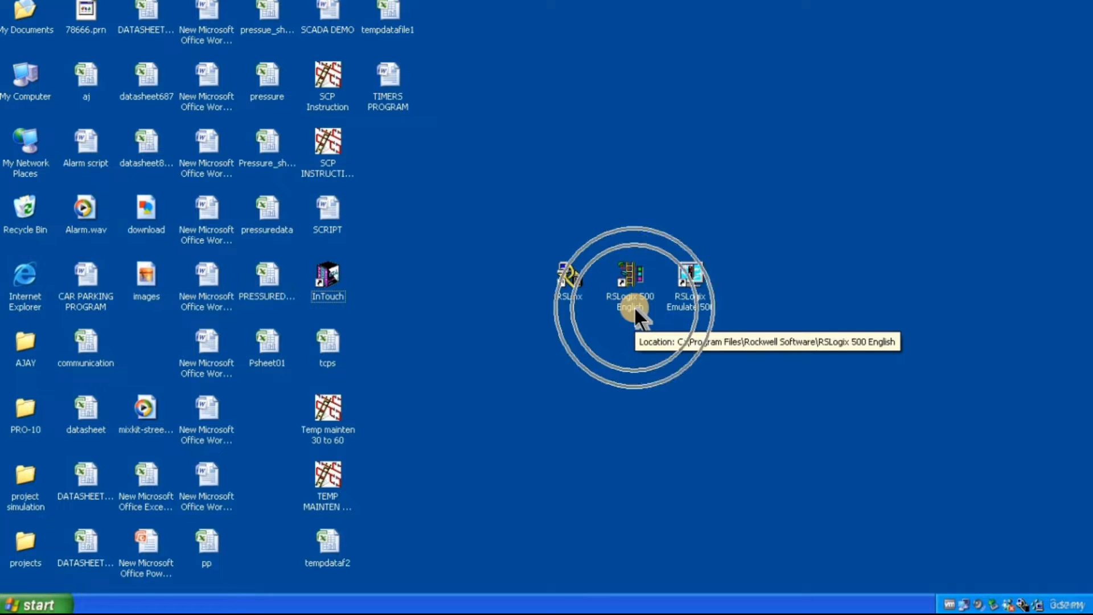
{"action": "left_click", "coordinate": [695, 297]}
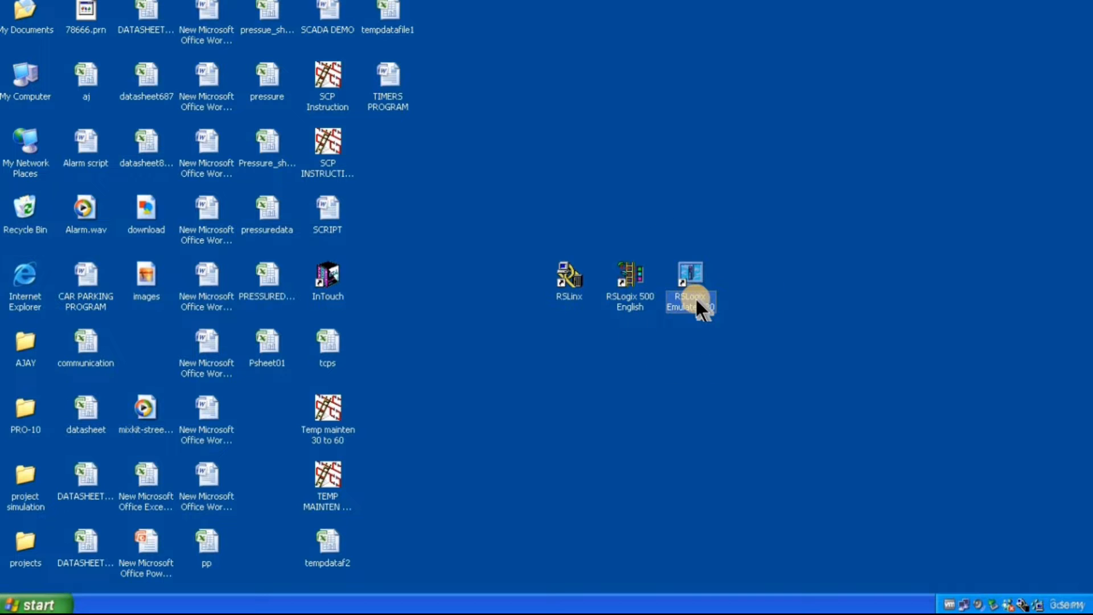
{"action": "key", "text": "ctrl"}
{"action": "key", "text": "ctrl"}
{"action": "key", "text": "ctrl"}
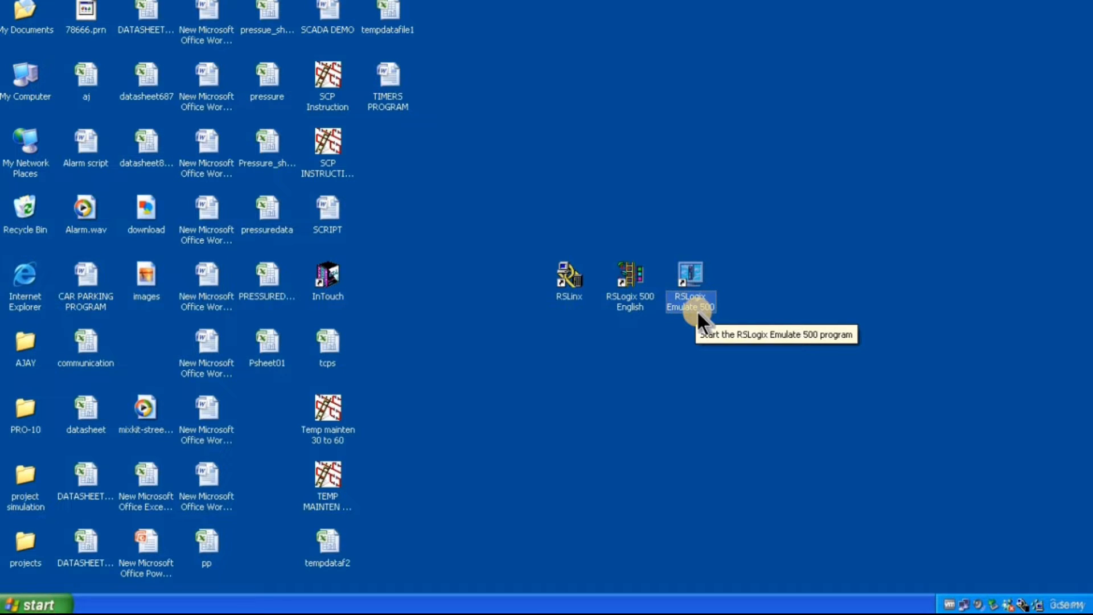
{"action": "double_click", "coordinate": [695, 310]}
{"action": "left_click_drag", "start_coordinate": [515, 207], "coordinate": [659, 373]}
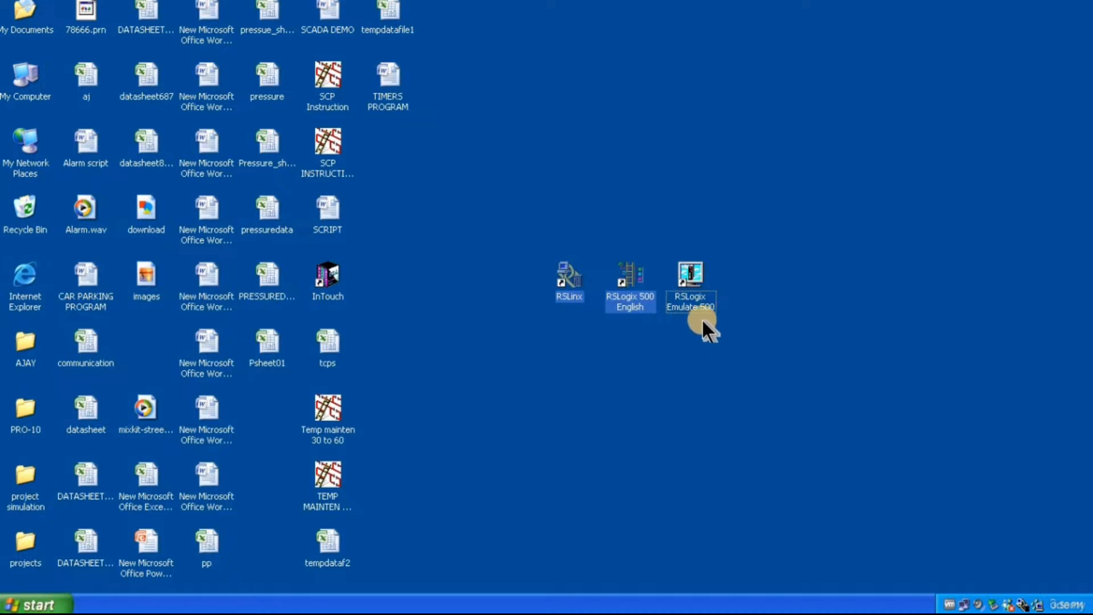
{"action": "left_click", "coordinate": [701, 299]}
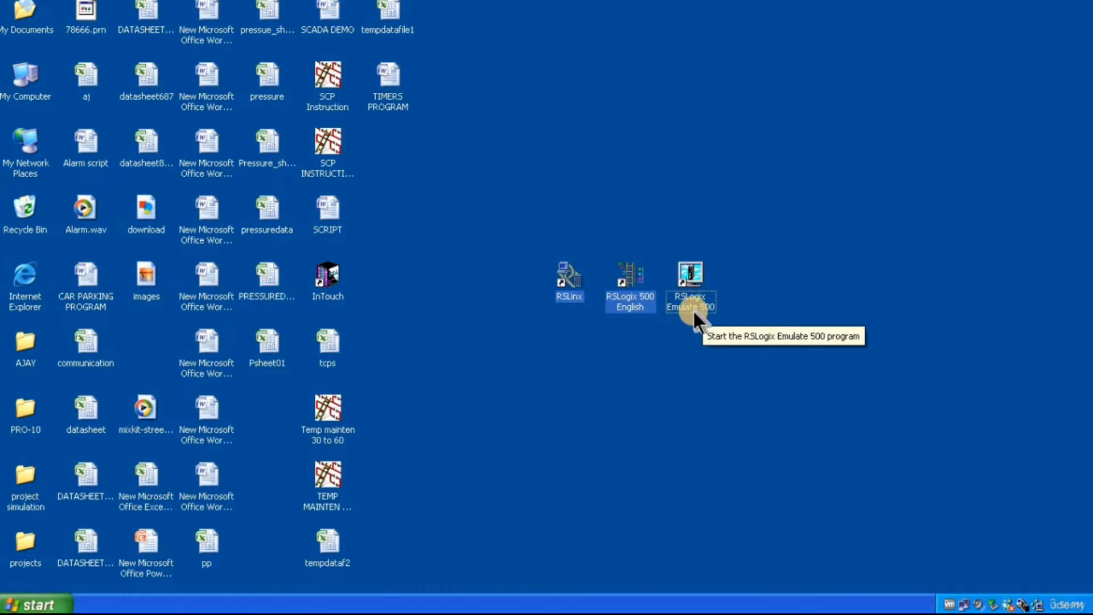
{"action": "left_click", "coordinate": [688, 344]}
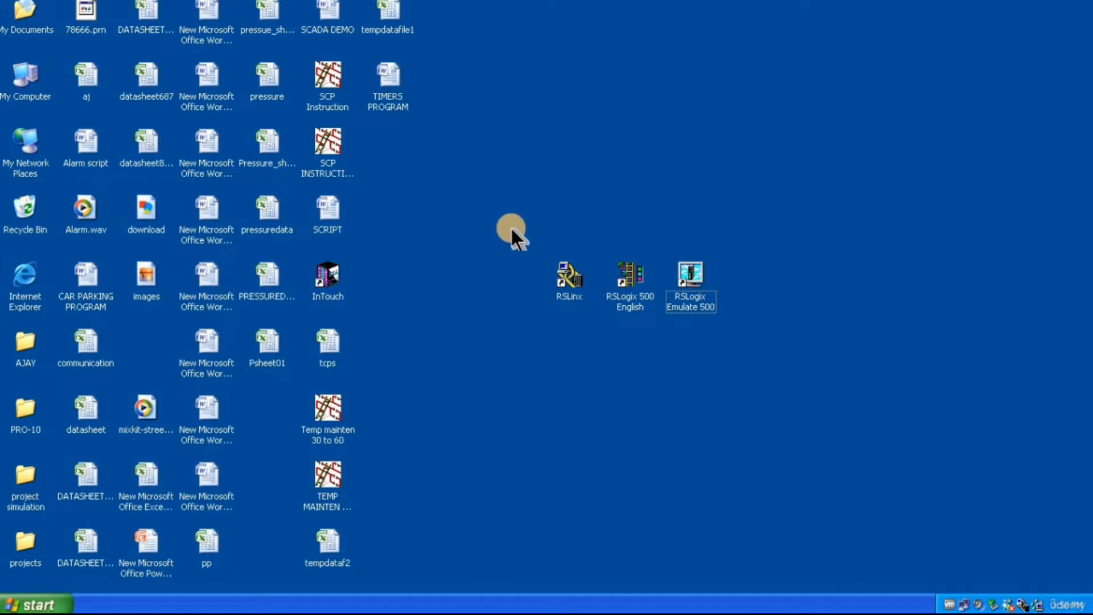
{"action": "left_click_drag", "start_coordinate": [510, 227], "coordinate": [742, 339]}
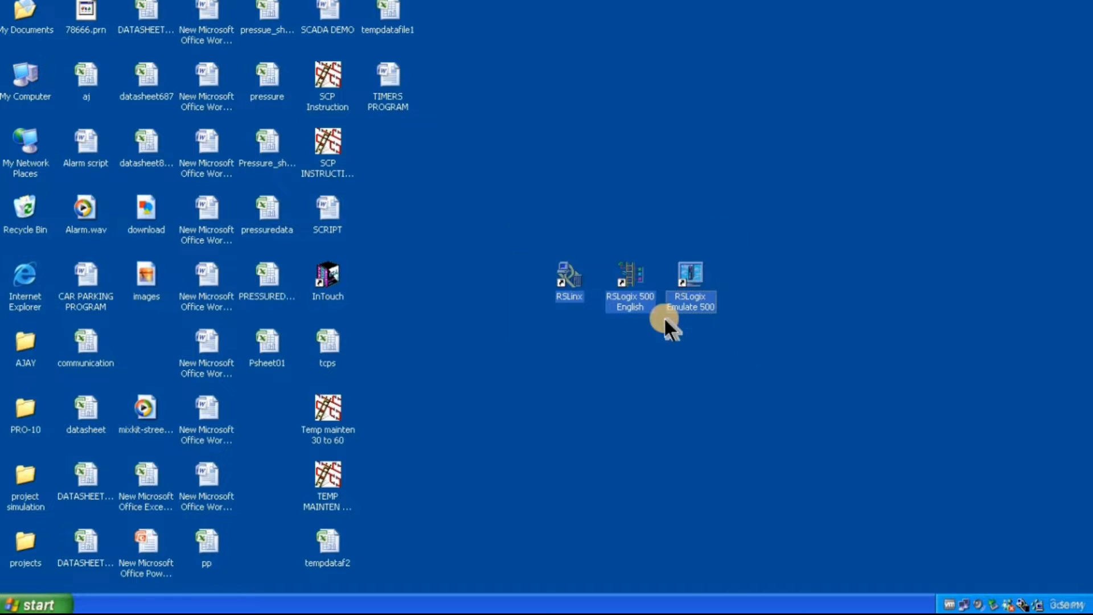
Open RSLinx in a maximized window and bring up its communication driver configuration
{"action": "double_click", "coordinate": [575, 285]}
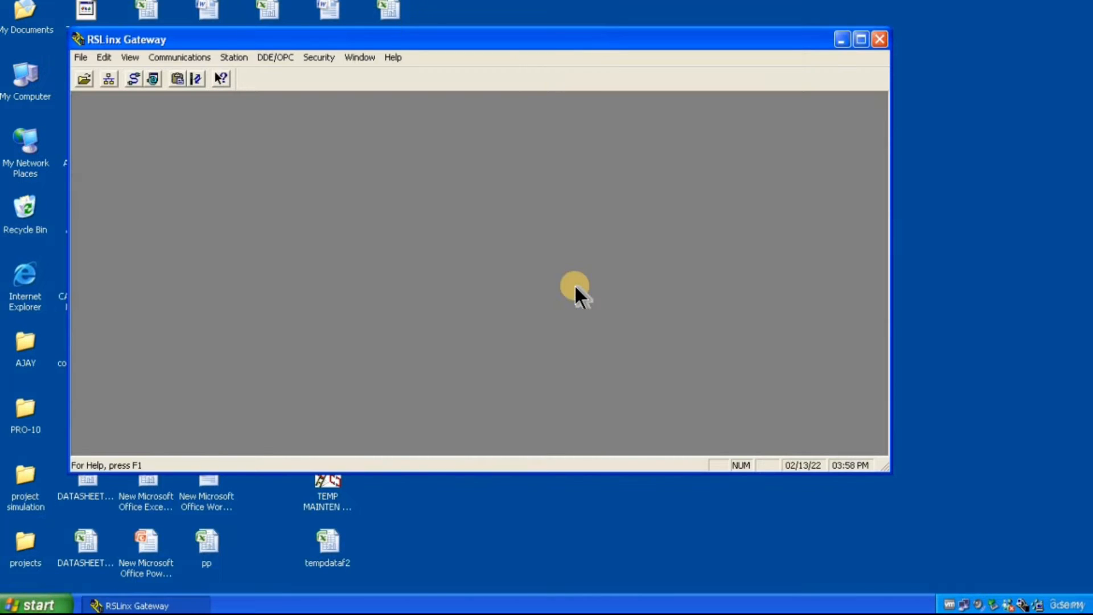
{"action": "left_click", "coordinate": [862, 40]}
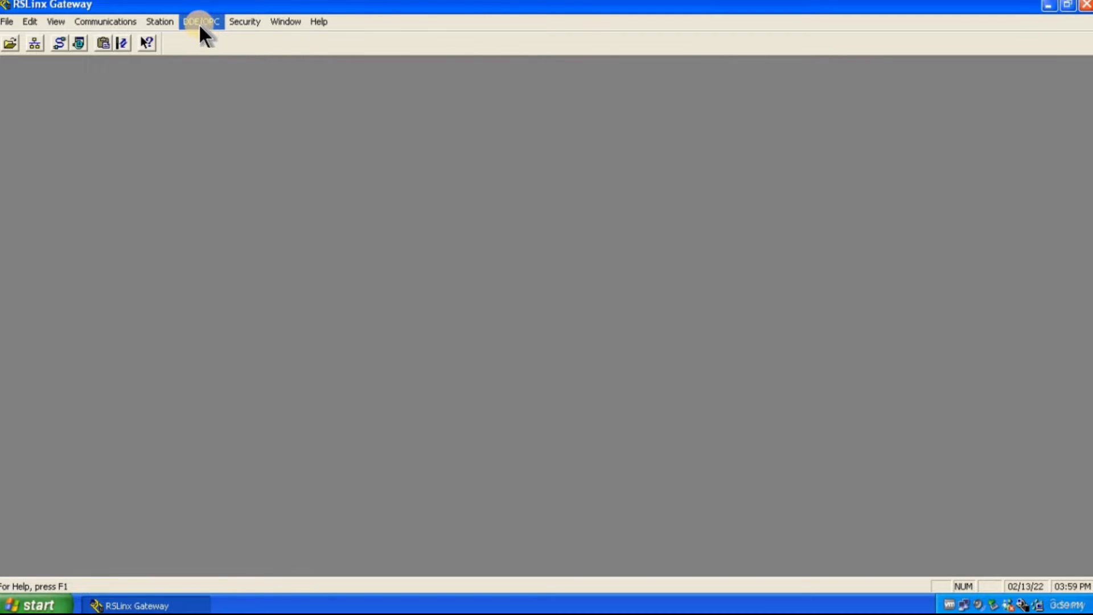
{"action": "left_click", "coordinate": [98, 23]}
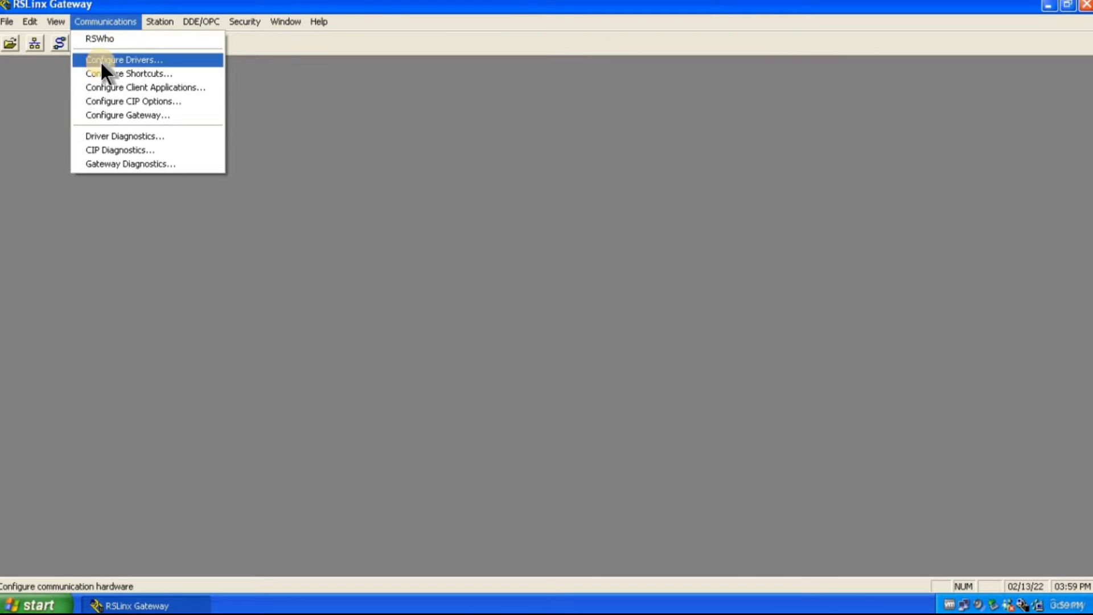
{"action": "left_click", "coordinate": [131, 60]}
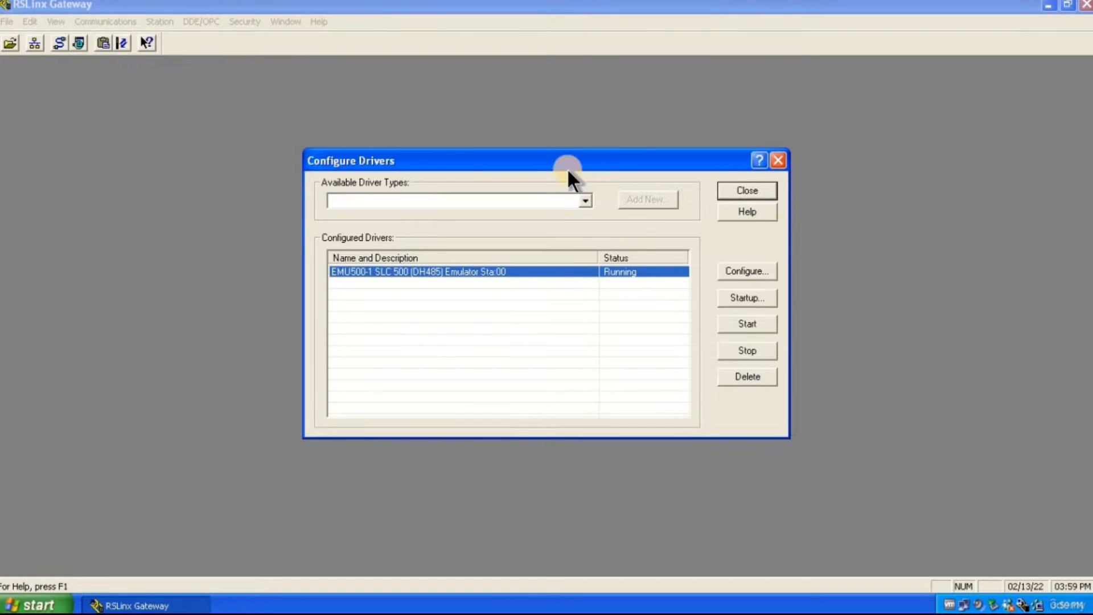
{"action": "left_click_drag", "start_coordinate": [571, 161], "coordinate": [527, 127]}
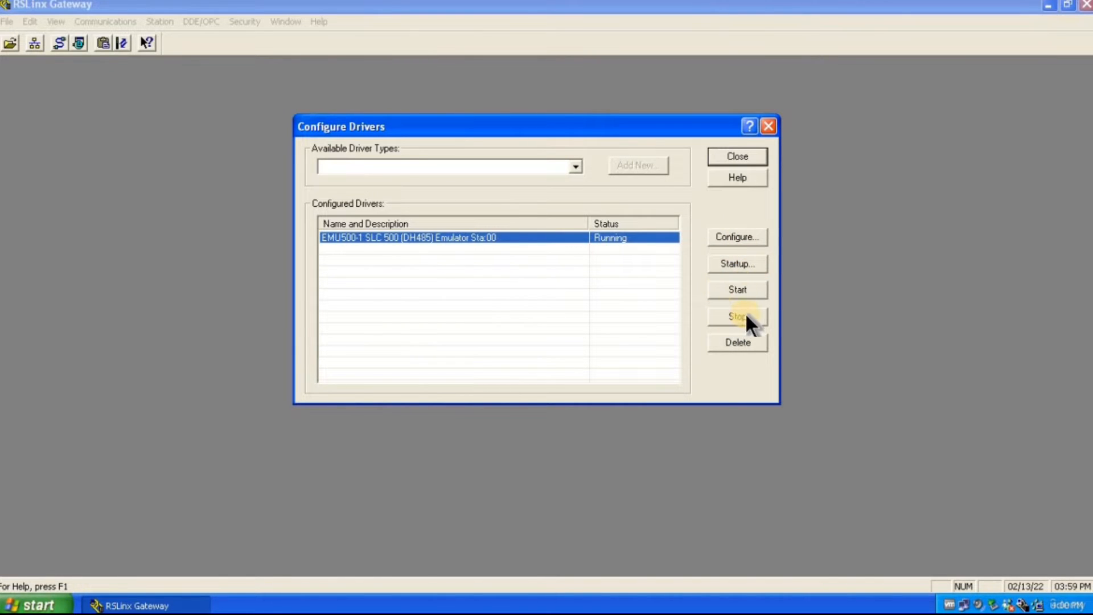
Stop the configured EMU500-1 SLC 500 (DH485) Emulator driver and delete it from the configured drivers
{"action": "left_click", "coordinate": [453, 258]}
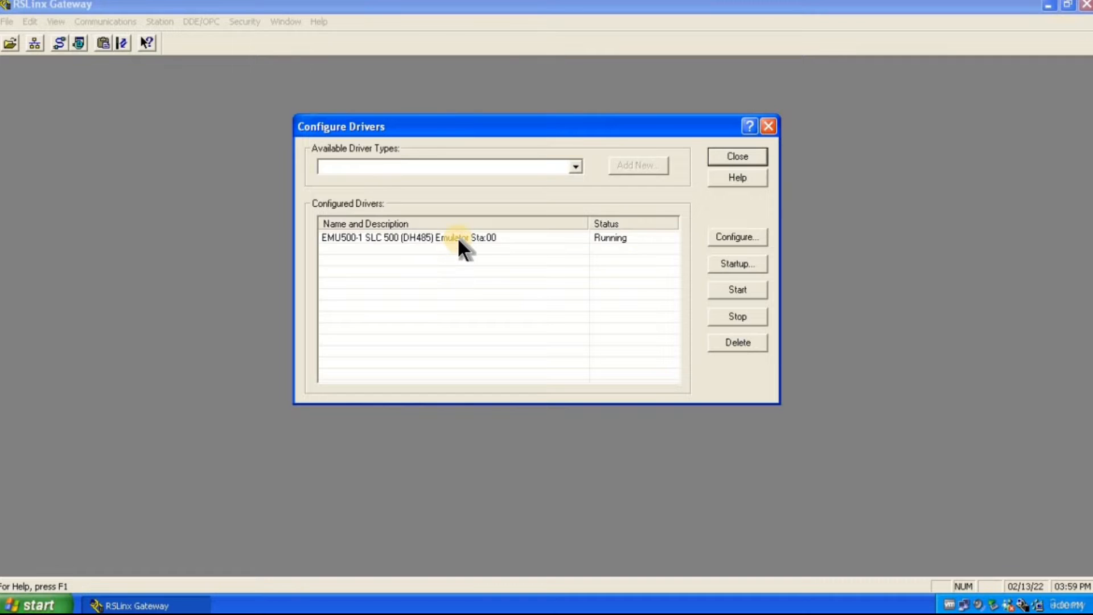
{"action": "left_click", "coordinate": [457, 237]}
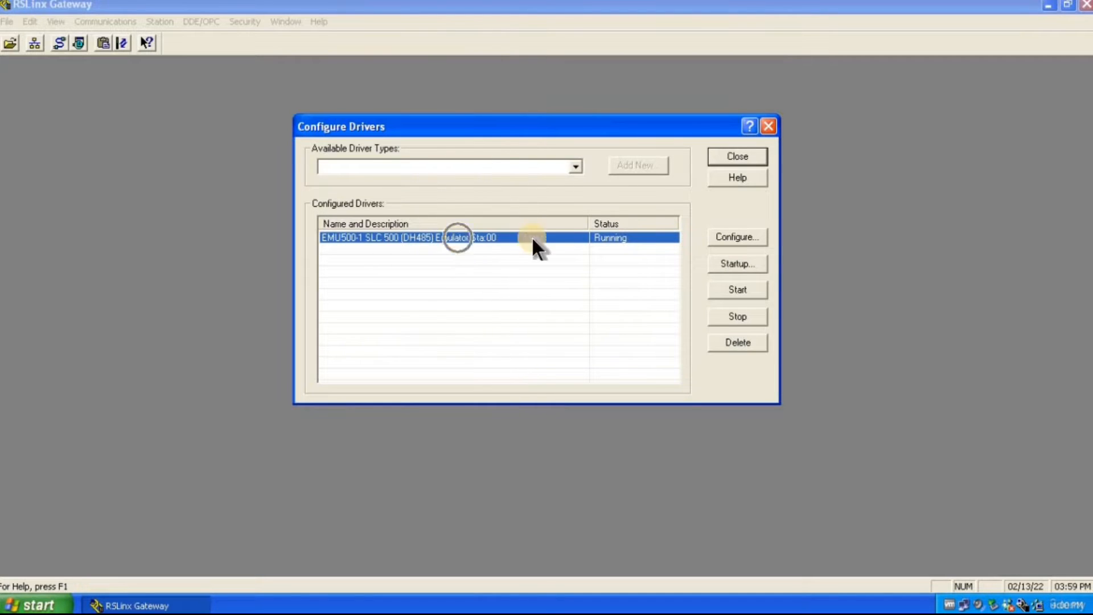
{"action": "left_click", "coordinate": [618, 236]}
{"action": "left_click", "coordinate": [749, 314]}
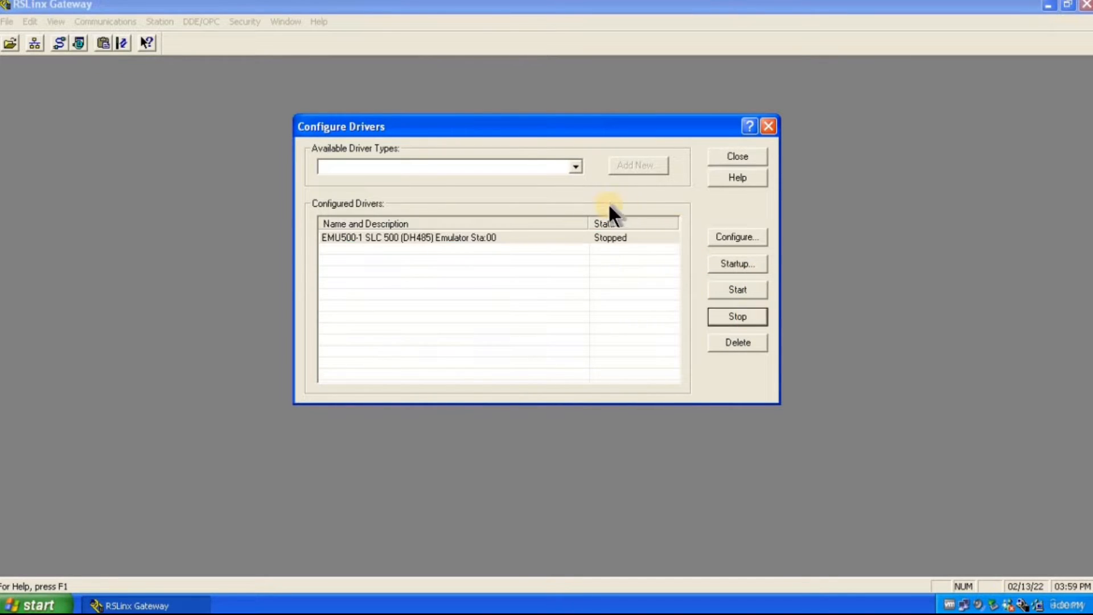
{"action": "left_click", "coordinate": [616, 237]}
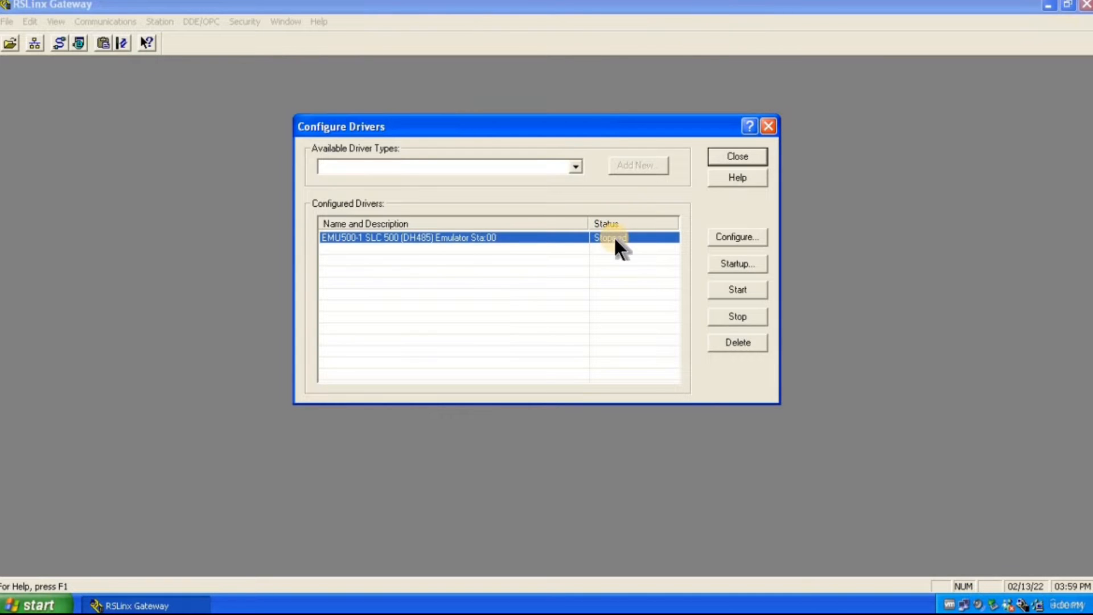
{"action": "left_click", "coordinate": [739, 338]}
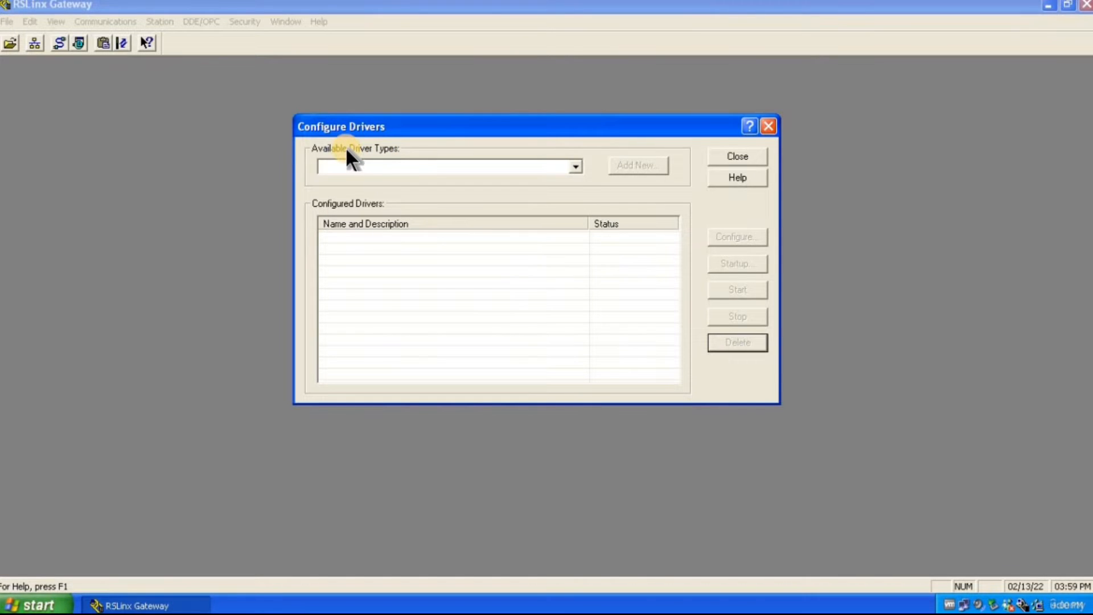
Choose SLC 500 (DH485) Emulator driver as the driver type and start adding it as a new driver
{"action": "left_click", "coordinate": [576, 167]}
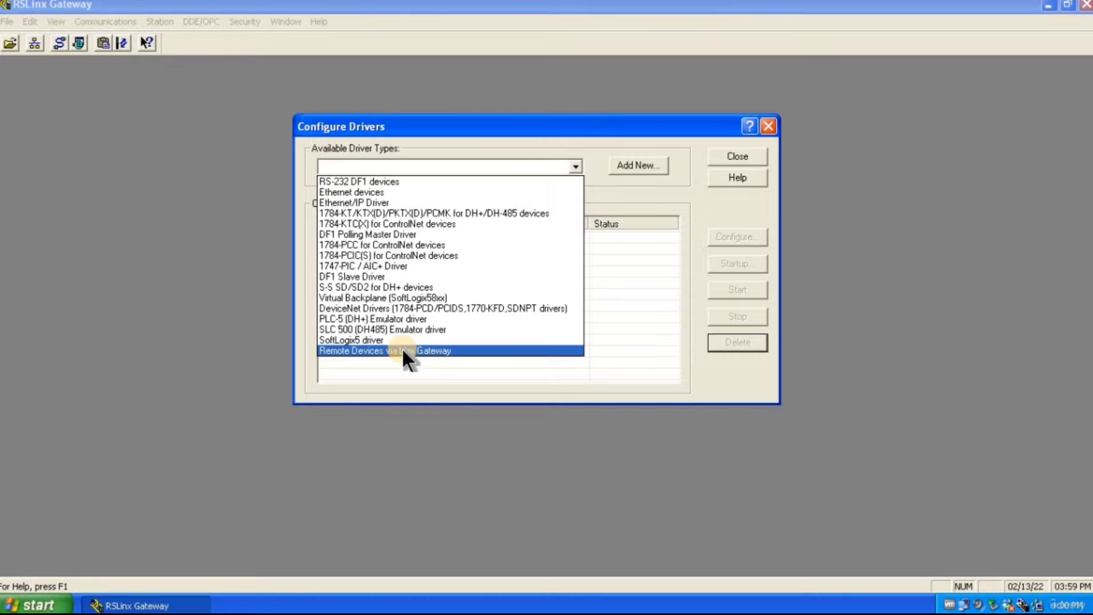
{"action": "left_click", "coordinate": [350, 202]}
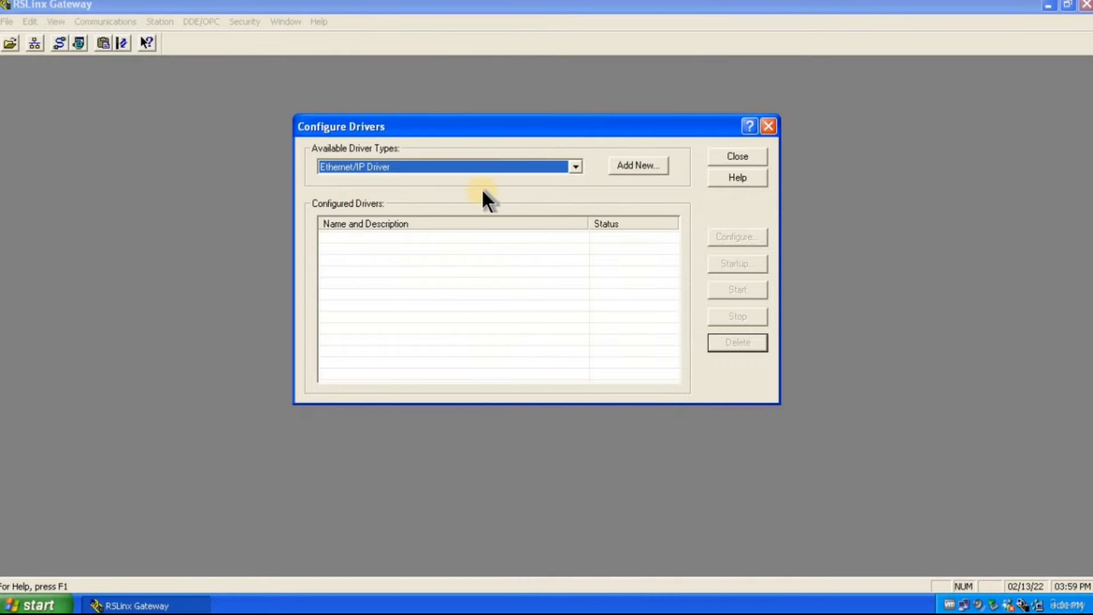
{"action": "left_click", "coordinate": [576, 166]}
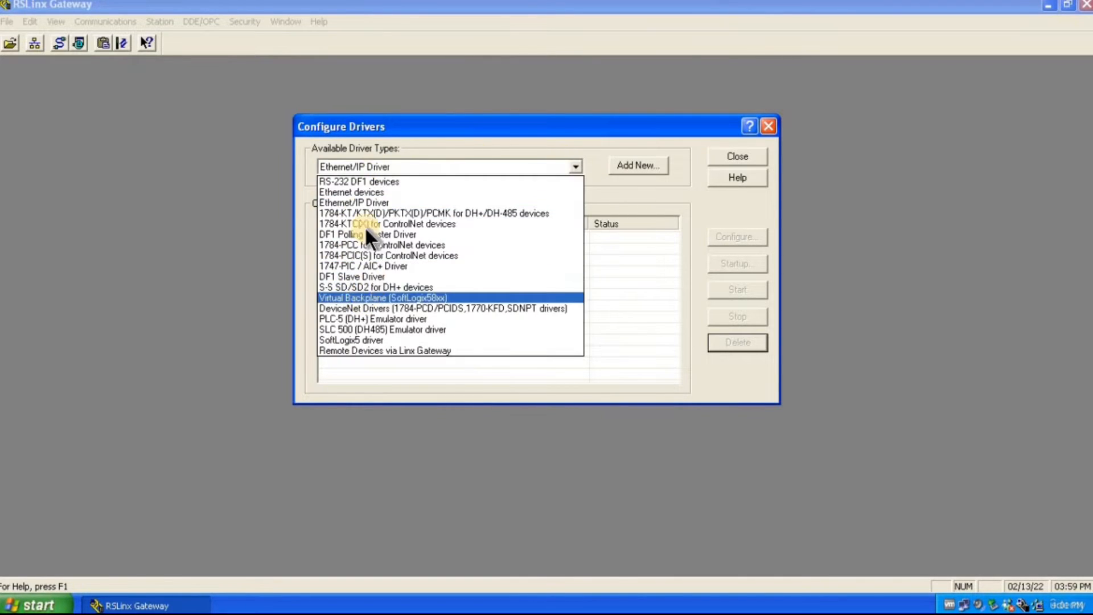
{"action": "left_click", "coordinate": [376, 330]}
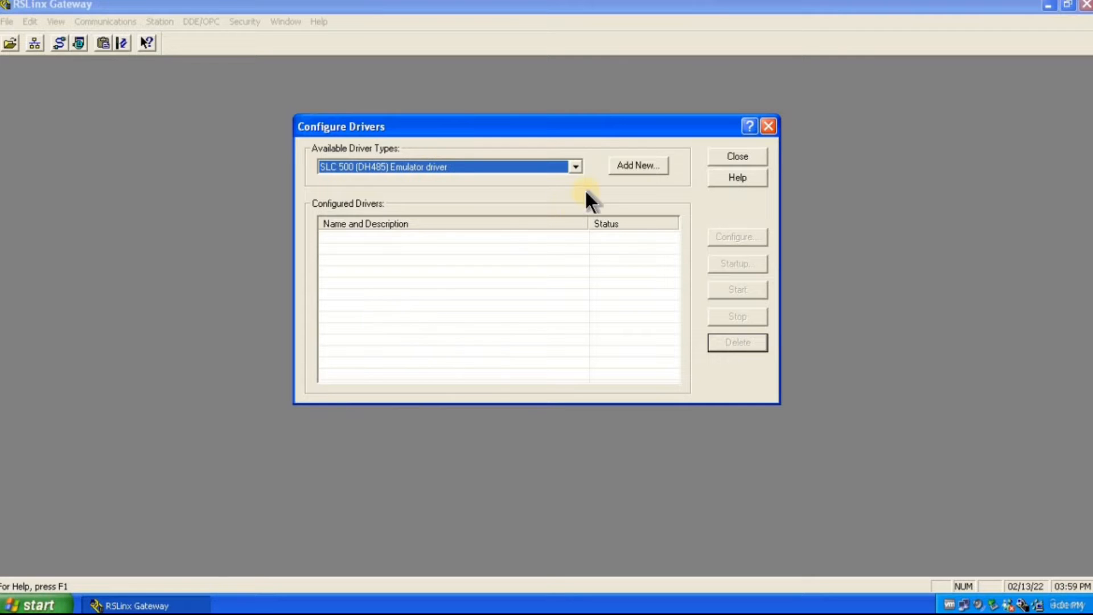
{"action": "left_click", "coordinate": [648, 165]}
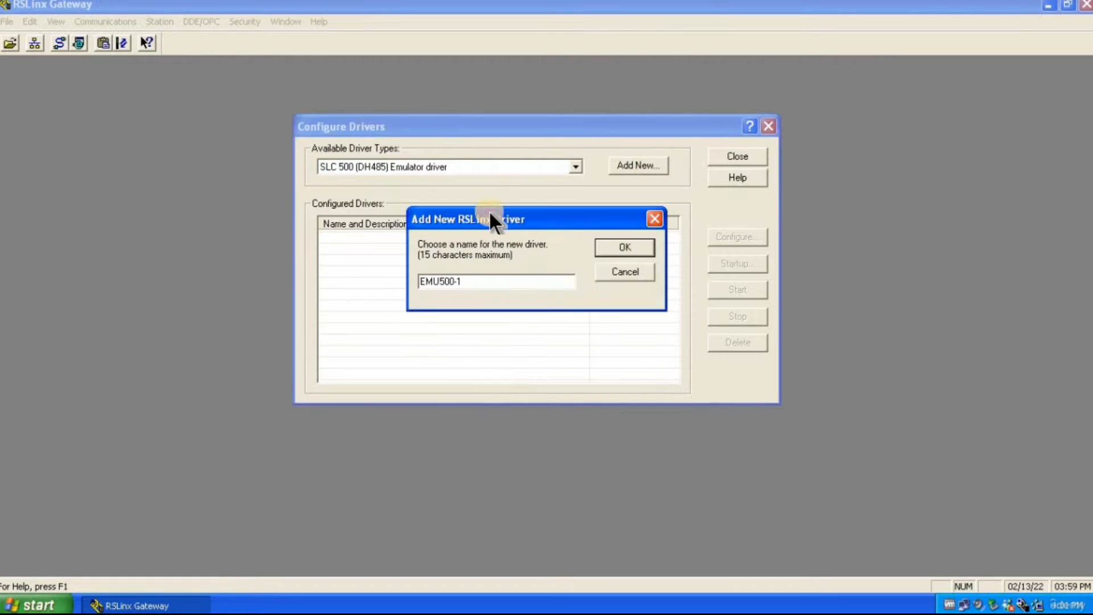
Accept EMU500-1 as the new driver's name and 00 as its station number, and close the driver configuration
{"action": "left_click_drag", "start_coordinate": [490, 214], "coordinate": [470, 259]}
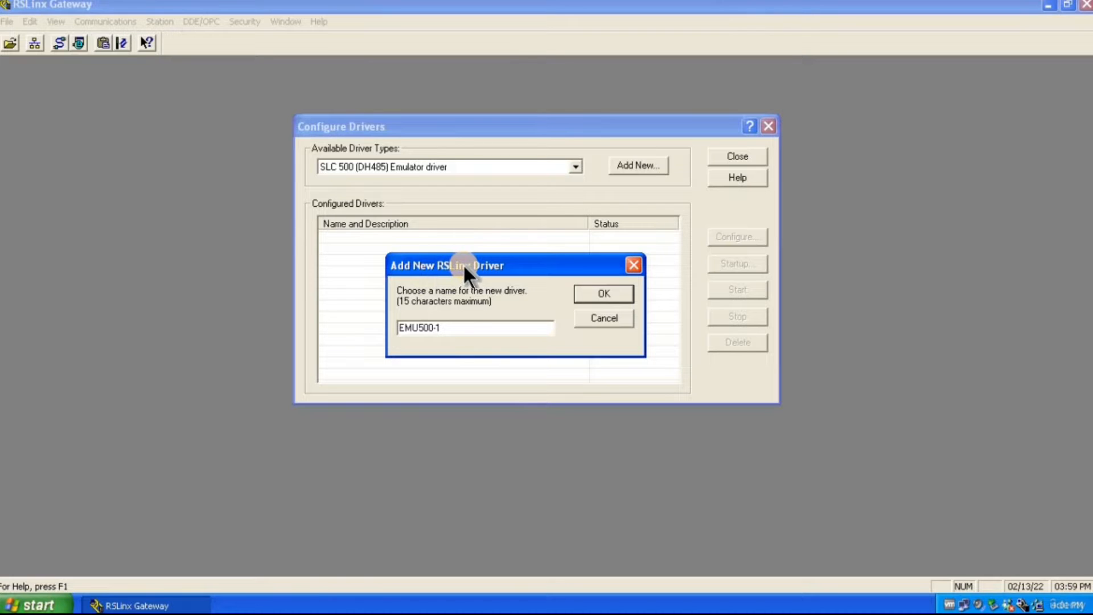
{"action": "left_click_drag", "start_coordinate": [458, 327], "coordinate": [390, 325]}
{"action": "left_click", "coordinate": [458, 329]}
{"action": "left_click", "coordinate": [604, 293]}
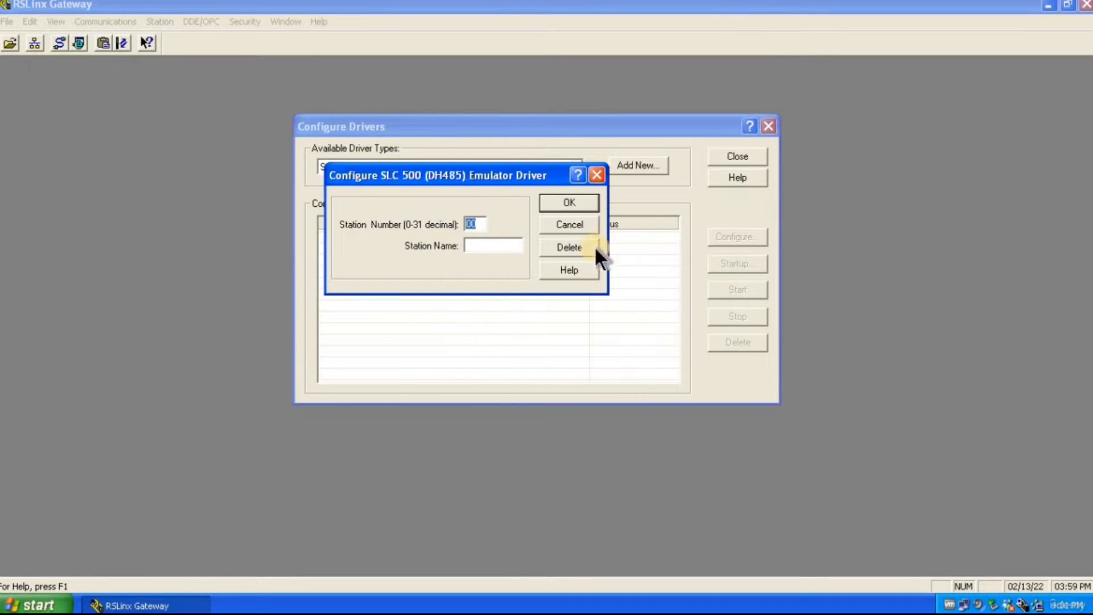
{"action": "left_click", "coordinate": [582, 202]}
{"action": "left_click", "coordinate": [443, 249]}
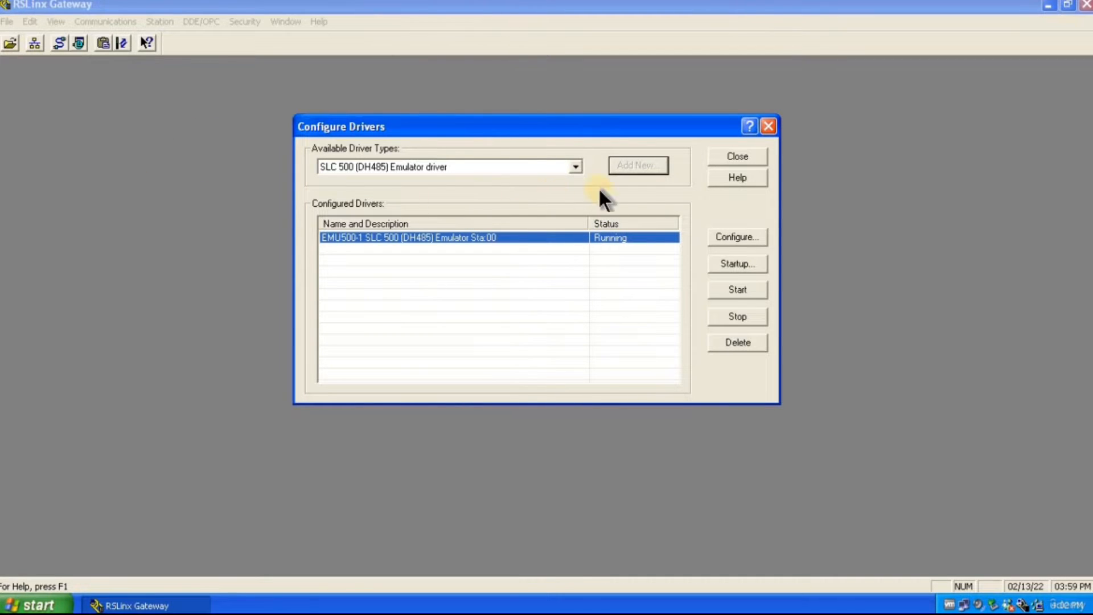
{"action": "left_click", "coordinate": [736, 157]}
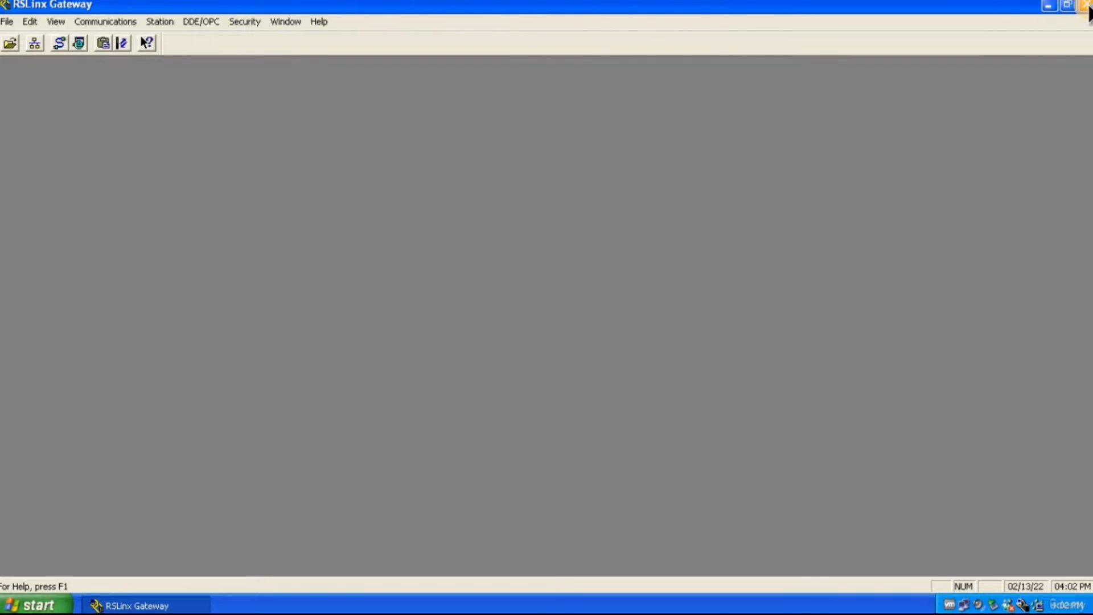
Minimize RSLinx, open RSLogix 500 in a maximized window and start a new project
{"action": "left_click", "coordinate": [1049, 5]}
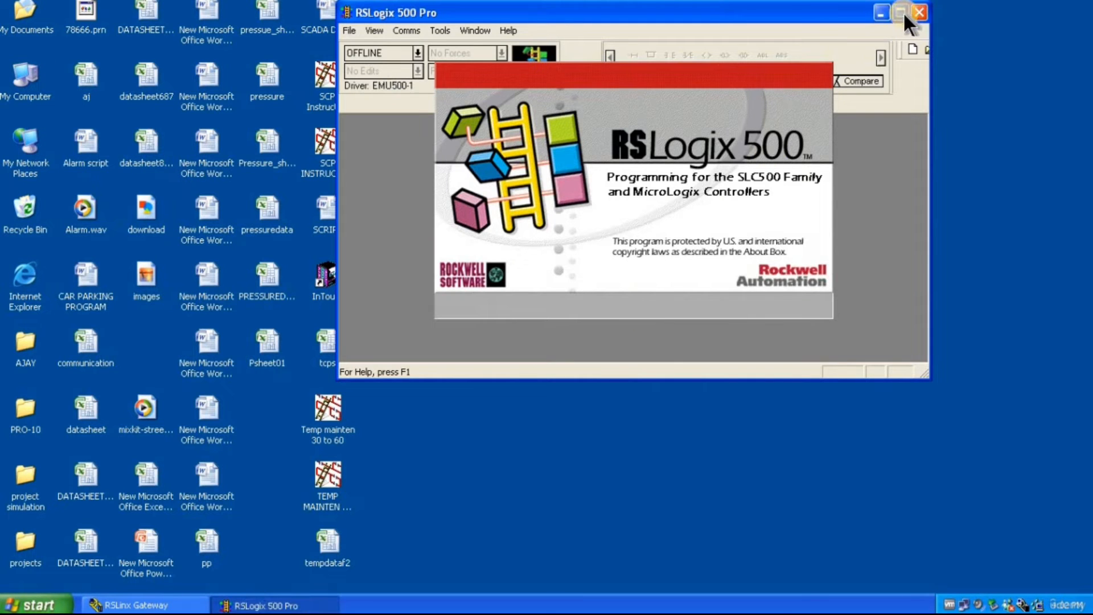
{"action": "left_click", "coordinate": [903, 13]}
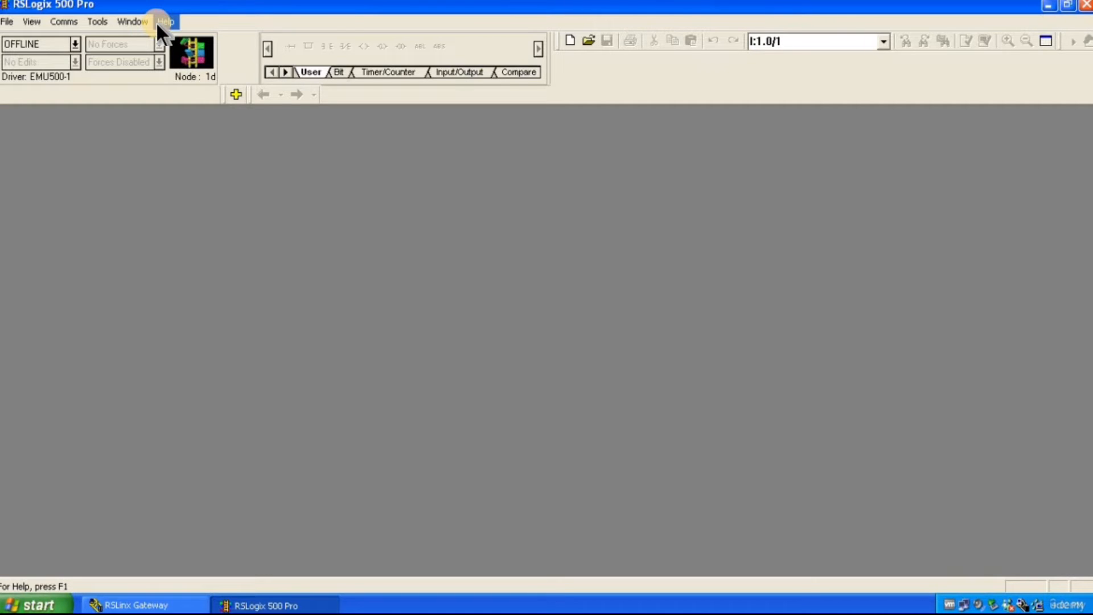
{"action": "left_click", "coordinate": [4, 22]}
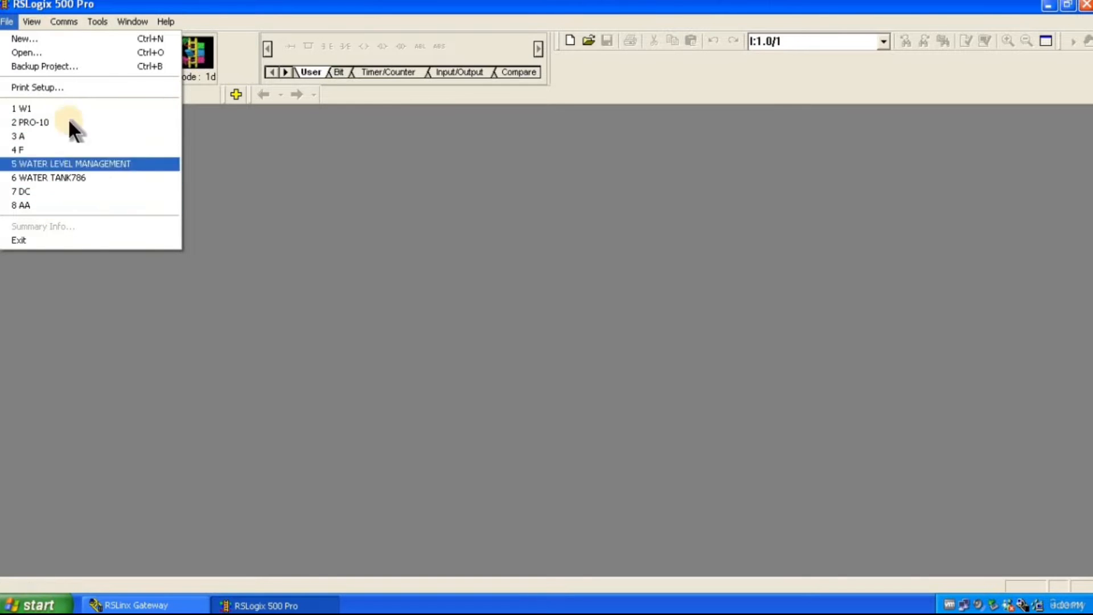
{"action": "left_click", "coordinate": [36, 40]}
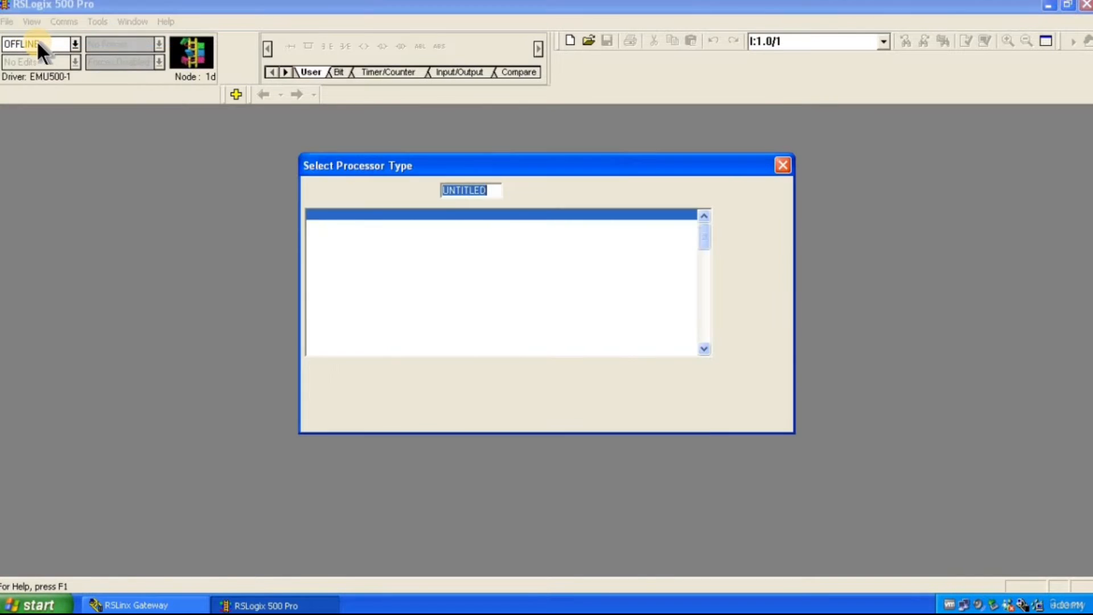
{"action": "left_click_drag", "start_coordinate": [484, 161], "coordinate": [476, 163]}
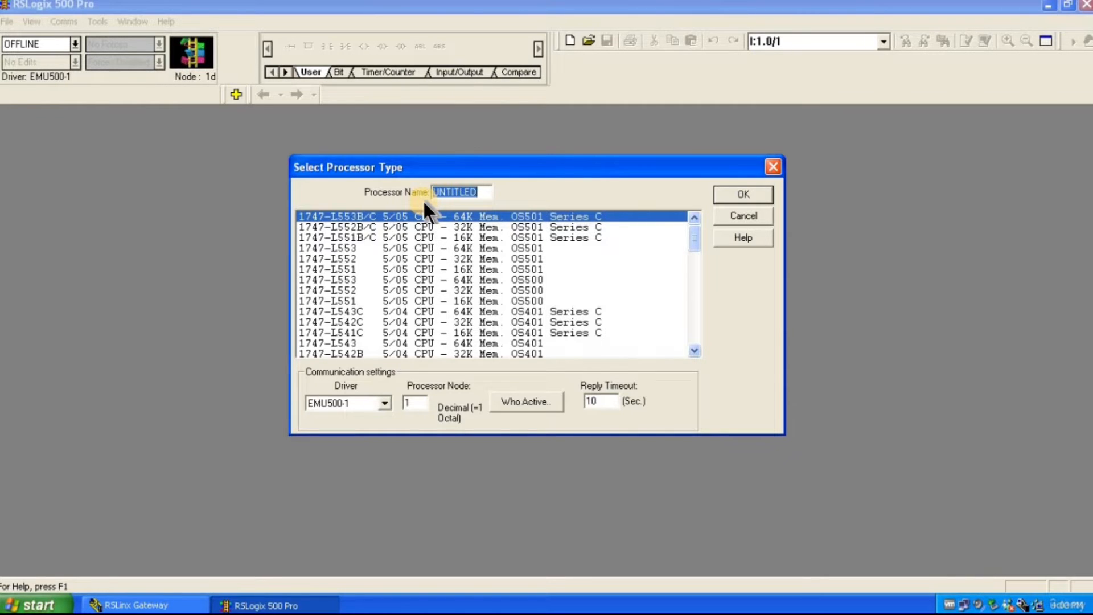
Name the new project's processor AB PLC and highlight the 1747-L551B/C 5/05 CPU in the processor list
{"action": "type", "text": "AB PLC"}
{"action": "left_click", "coordinate": [406, 238]}
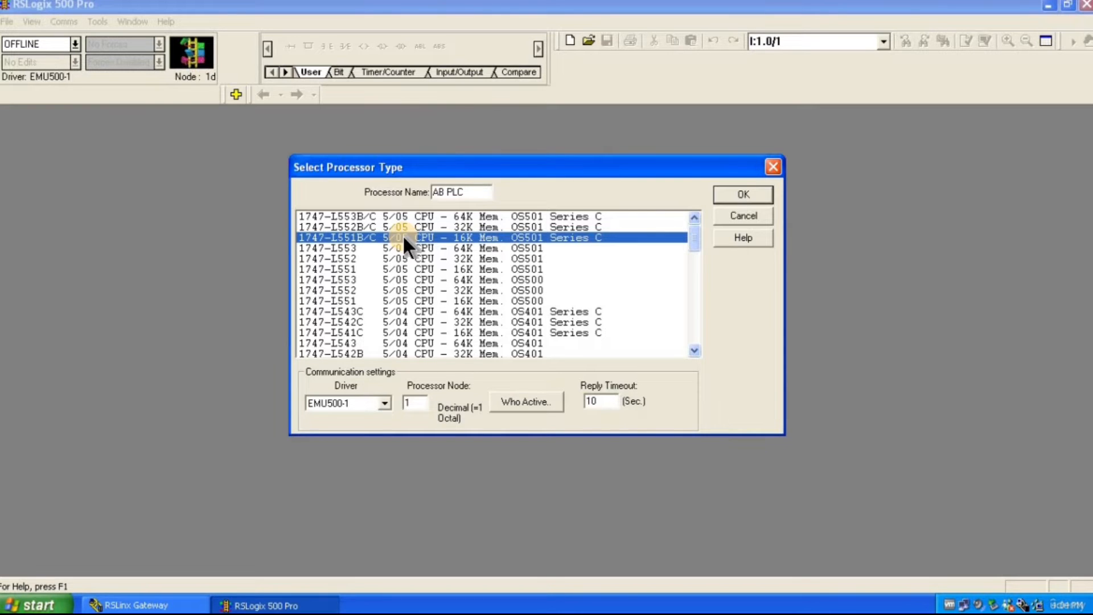
Browse the SLC 500 processor types from the 5/01 and 5/02 models back up to the 5/05 models
{"action": "scroll", "coordinate": [402, 259], "scroll_direction": "down", "scroll_amount": 8}
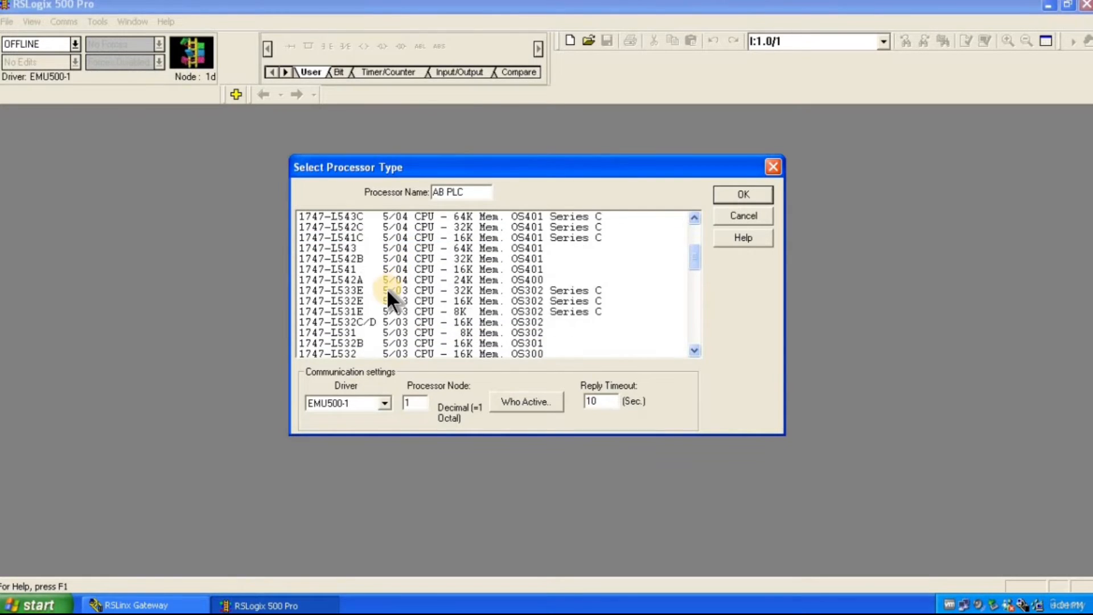
{"action": "left_click", "coordinate": [386, 291]}
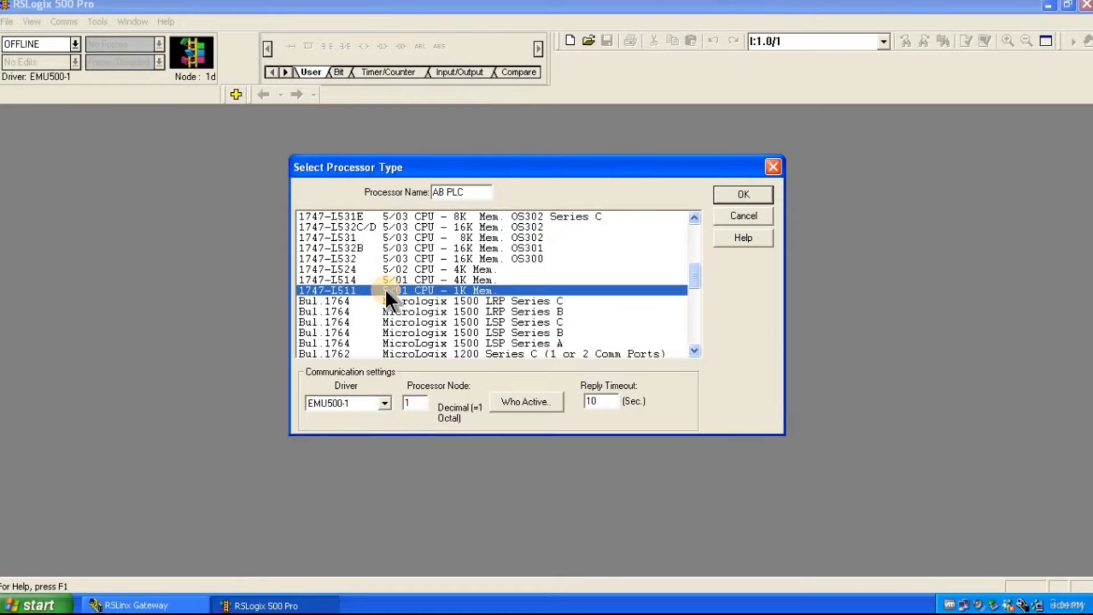
{"action": "left_click", "coordinate": [386, 266]}
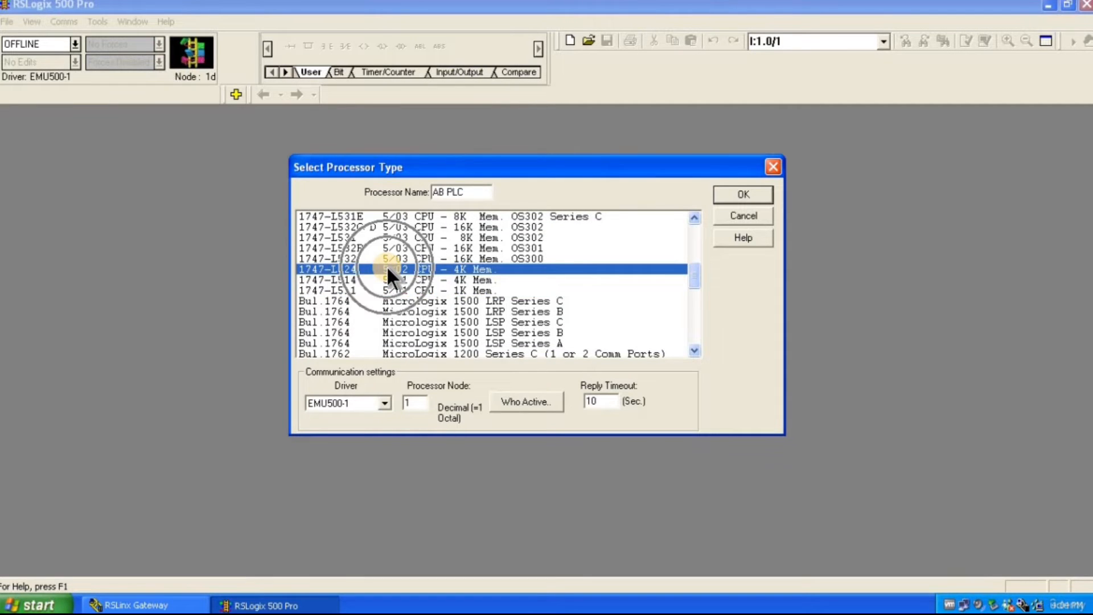
{"action": "scroll", "coordinate": [387, 265], "scroll_direction": "up", "scroll_amount": 2}
{"action": "left_click", "coordinate": [390, 281]}
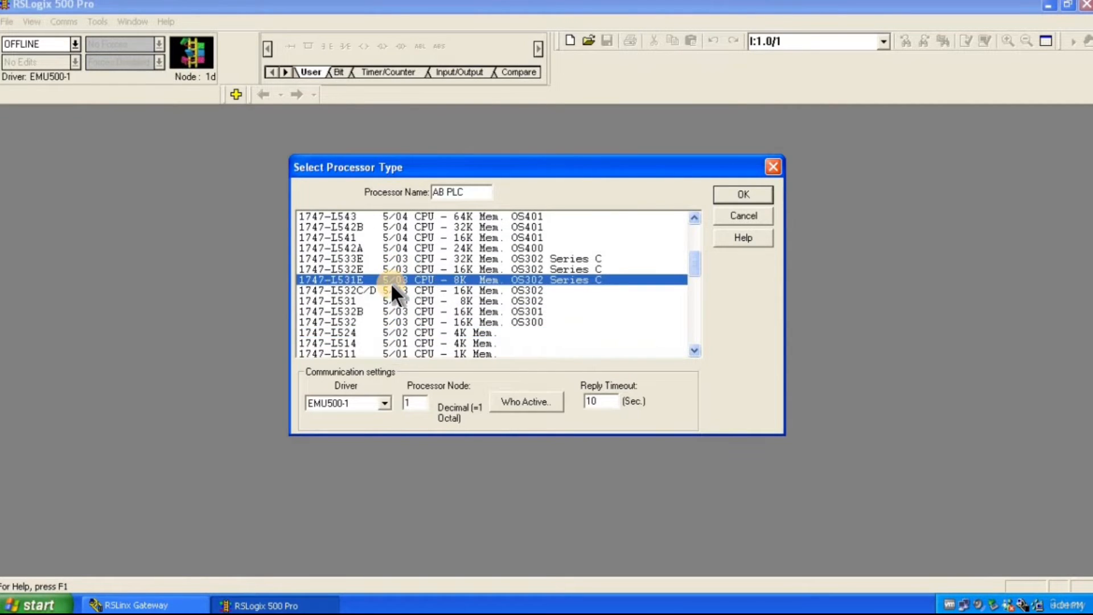
{"action": "scroll", "coordinate": [392, 282], "scroll_direction": "up", "scroll_amount": 2}
{"action": "left_click", "coordinate": [393, 281]}
{"action": "scroll", "coordinate": [394, 275], "scroll_direction": "up", "scroll_amount": 2}
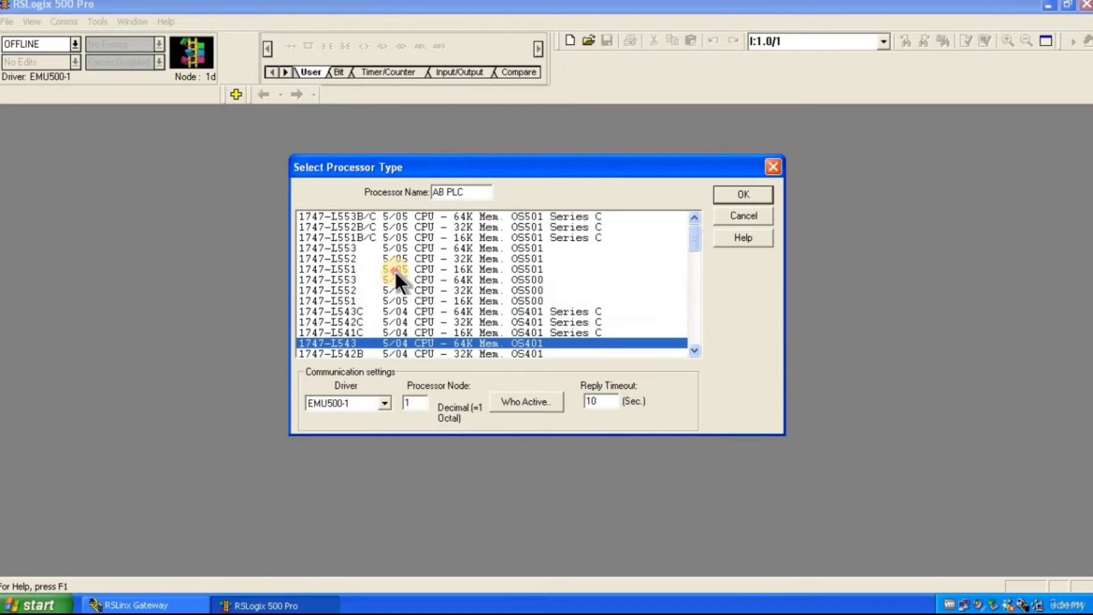
{"action": "left_click", "coordinate": [394, 270]}
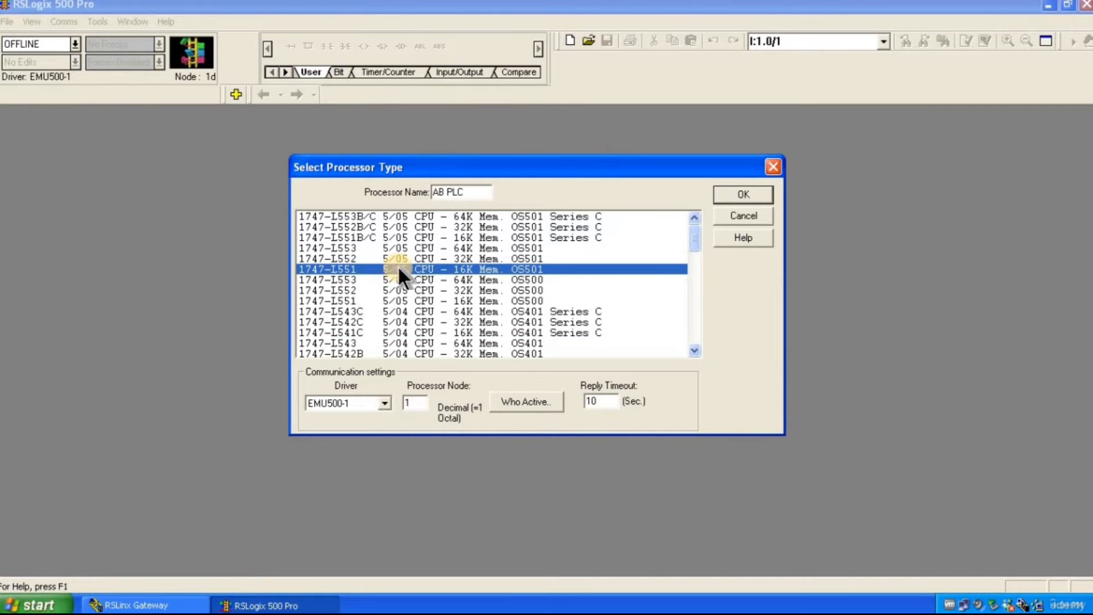
Compare the 5/03, 5/01, 5/04 and 5/05 CPU entries by memory size, operating system and series
{"action": "scroll", "coordinate": [399, 268], "scroll_direction": "down", "scroll_amount": 3}
{"action": "left_click", "coordinate": [399, 312]}
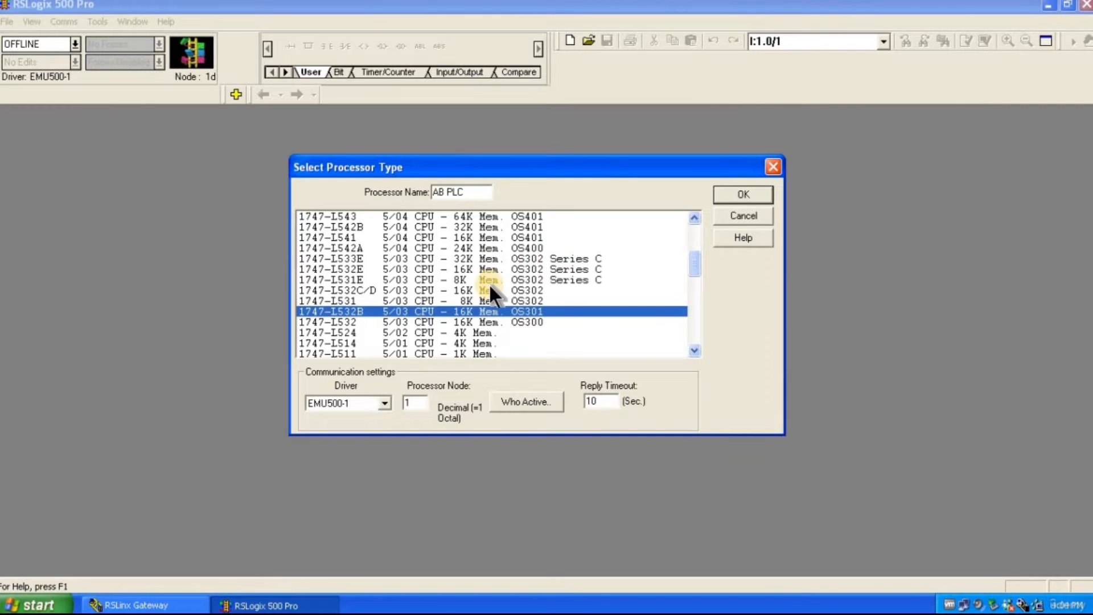
{"action": "scroll", "coordinate": [361, 294], "scroll_direction": "down", "scroll_amount": 2}
{"action": "left_click", "coordinate": [432, 289]}
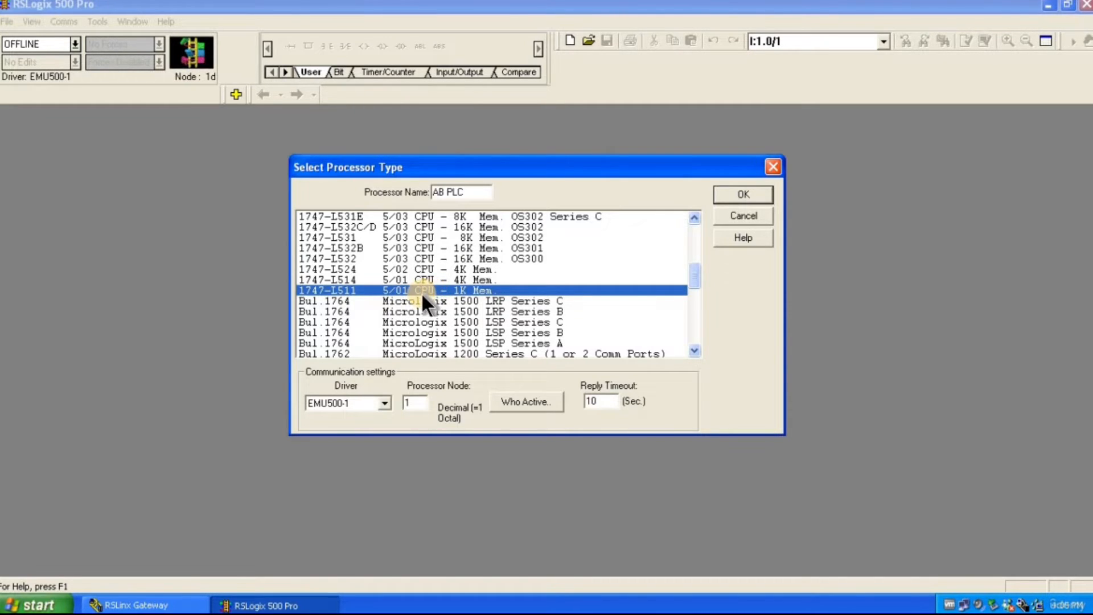
{"action": "scroll", "coordinate": [422, 292], "scroll_direction": "up", "scroll_amount": 1}
{"action": "scroll", "coordinate": [422, 295], "scroll_direction": "up", "scroll_amount": 2}
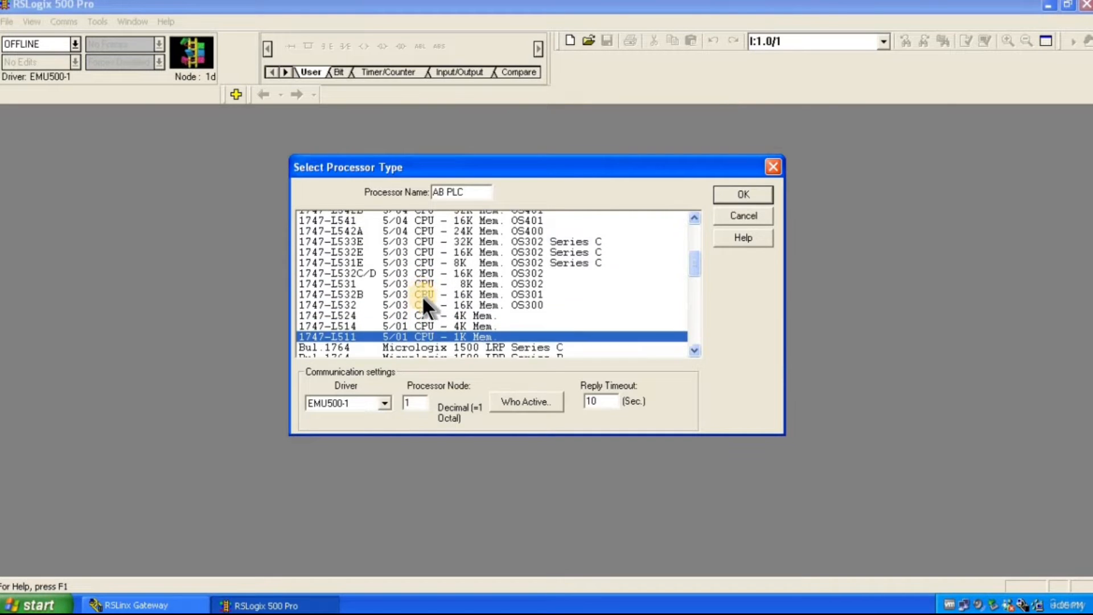
{"action": "left_click", "coordinate": [412, 302]}
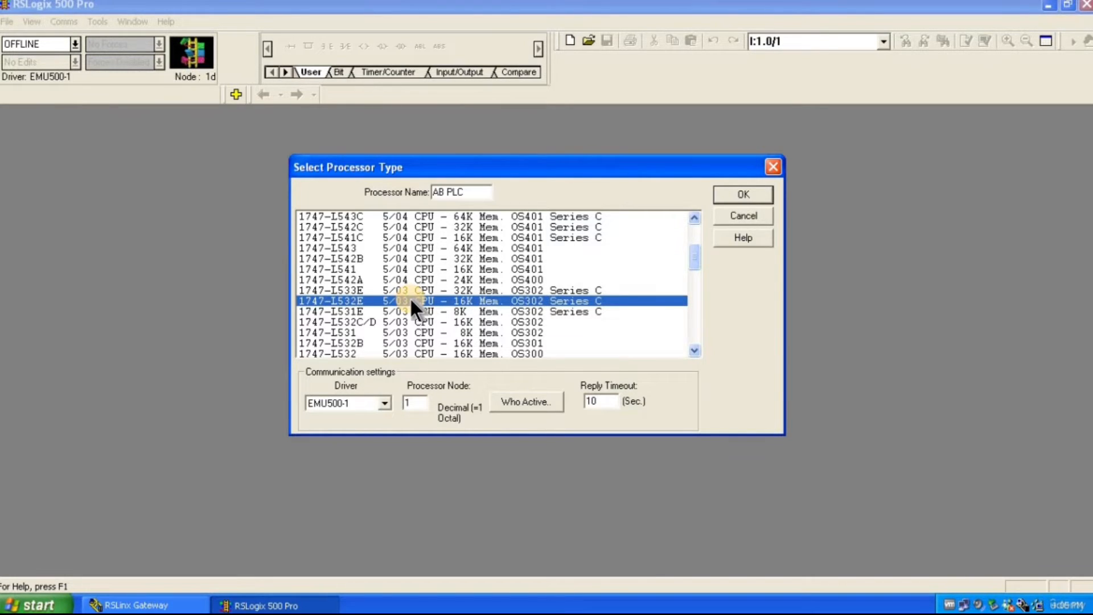
{"action": "left_click", "coordinate": [453, 291]}
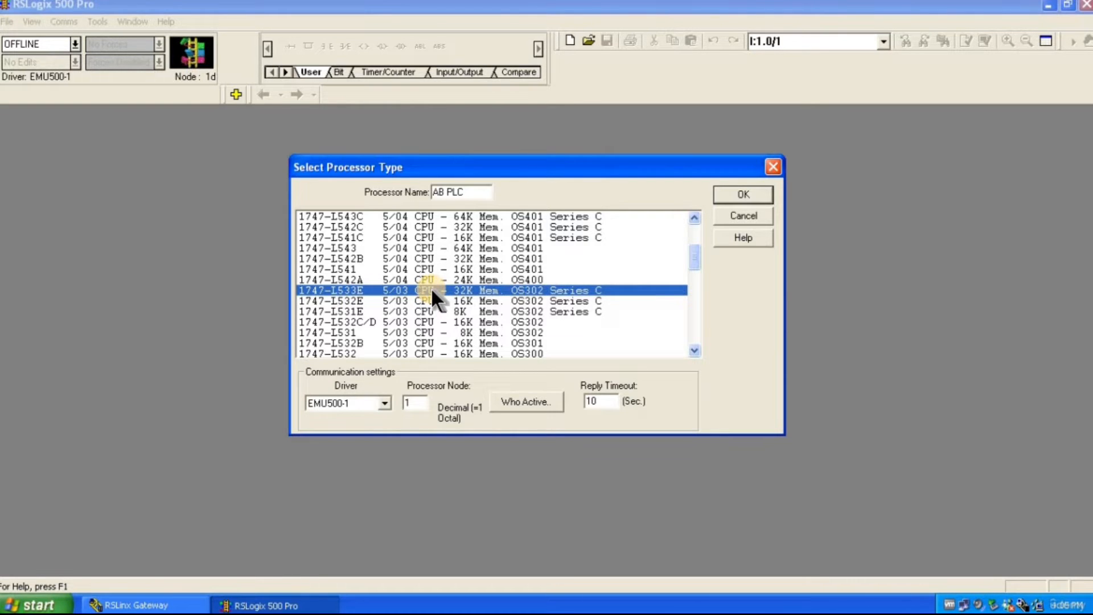
{"action": "scroll", "coordinate": [431, 288], "scroll_direction": "up", "scroll_amount": 1}
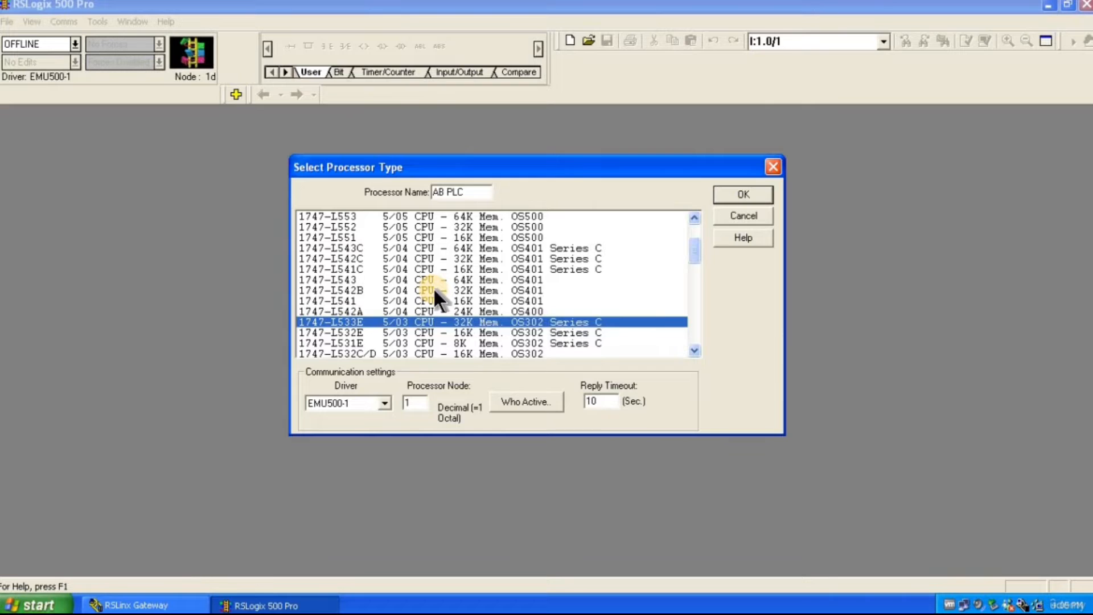
{"action": "scroll", "coordinate": [432, 288], "scroll_direction": "up", "scroll_amount": 2}
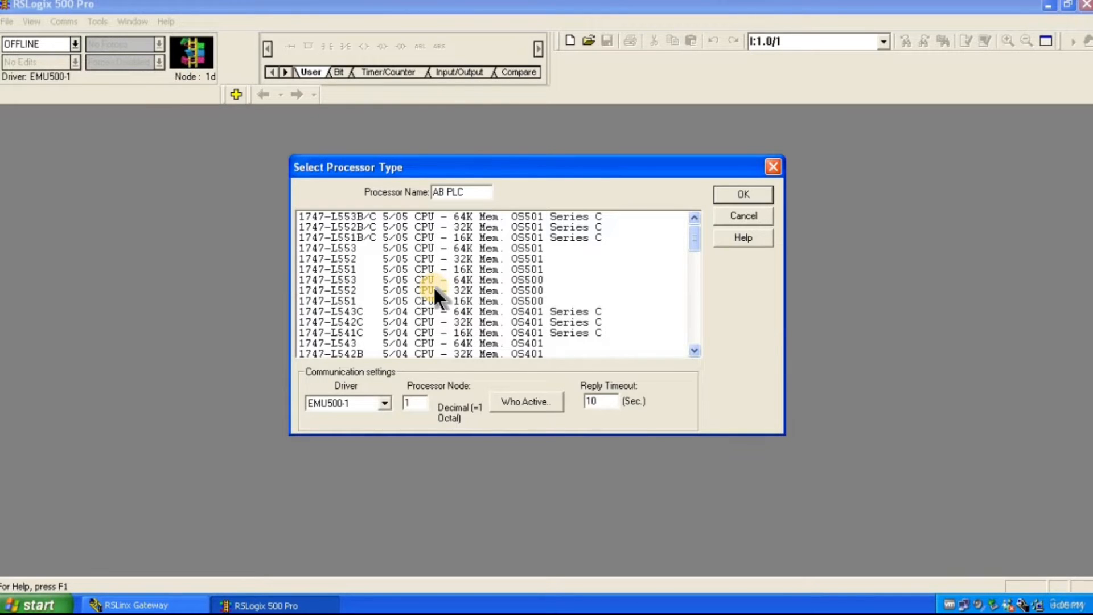
Examine the MicroLogix 1500, 1200 and 1000 entries that follow the SLC 500 processors in the list
{"action": "scroll", "coordinate": [427, 293], "scroll_direction": "down", "scroll_amount": 2}
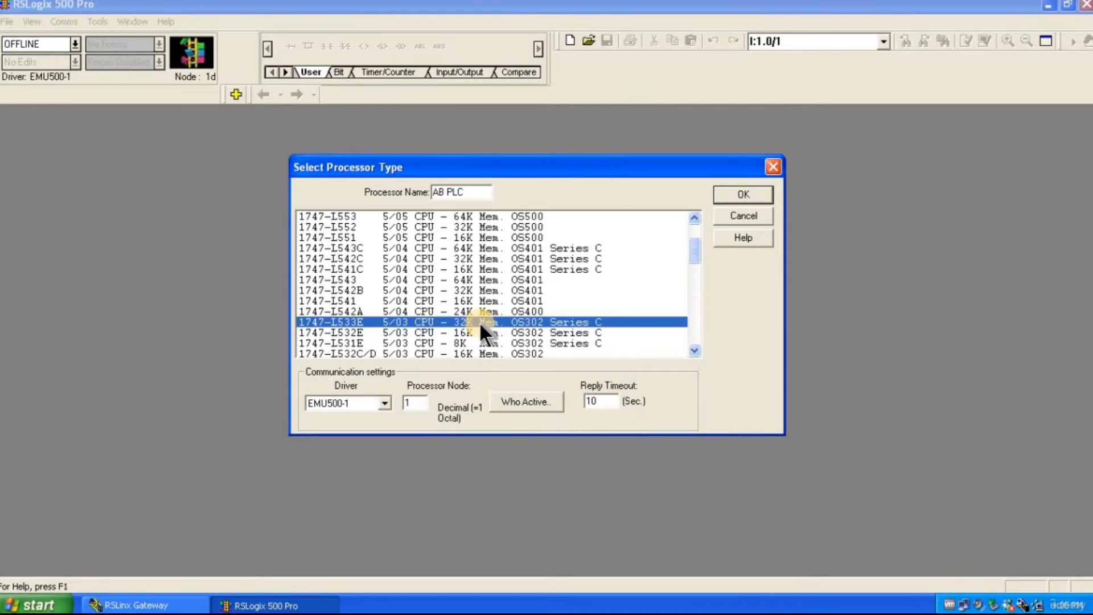
{"action": "scroll", "coordinate": [426, 295], "scroll_direction": "down", "scroll_amount": 2}
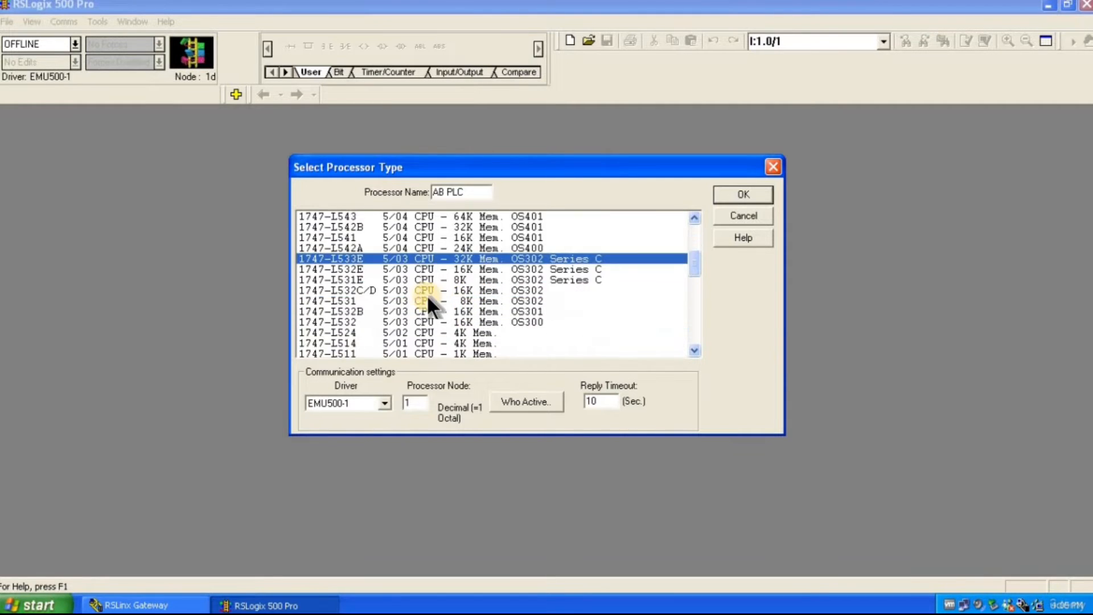
{"action": "scroll", "coordinate": [422, 295], "scroll_direction": "down", "scroll_amount": 1}
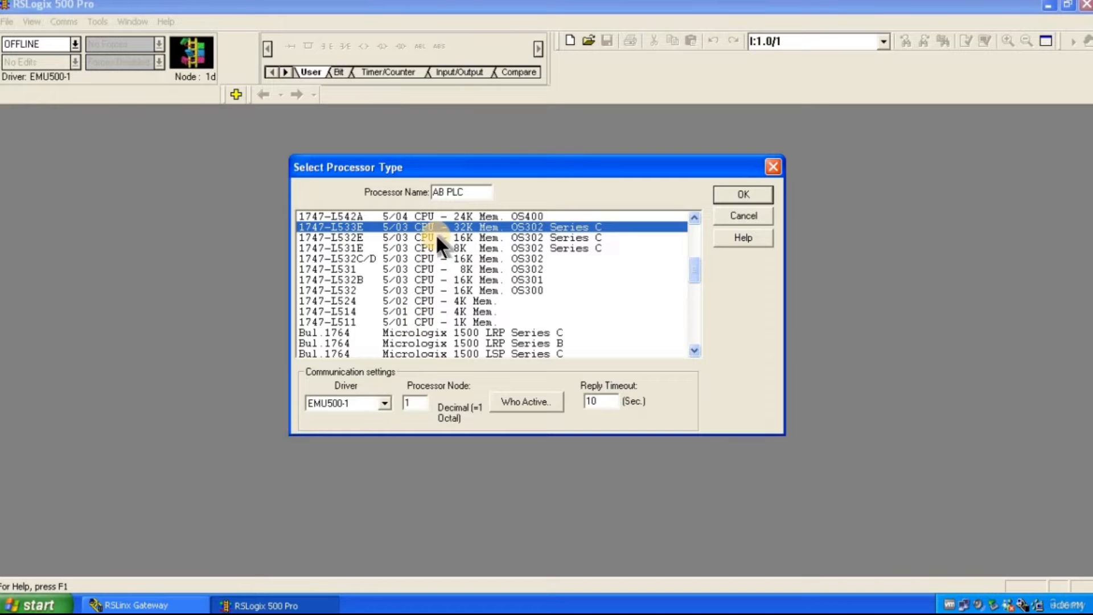
{"action": "scroll", "coordinate": [437, 245], "scroll_direction": "down", "scroll_amount": 3}
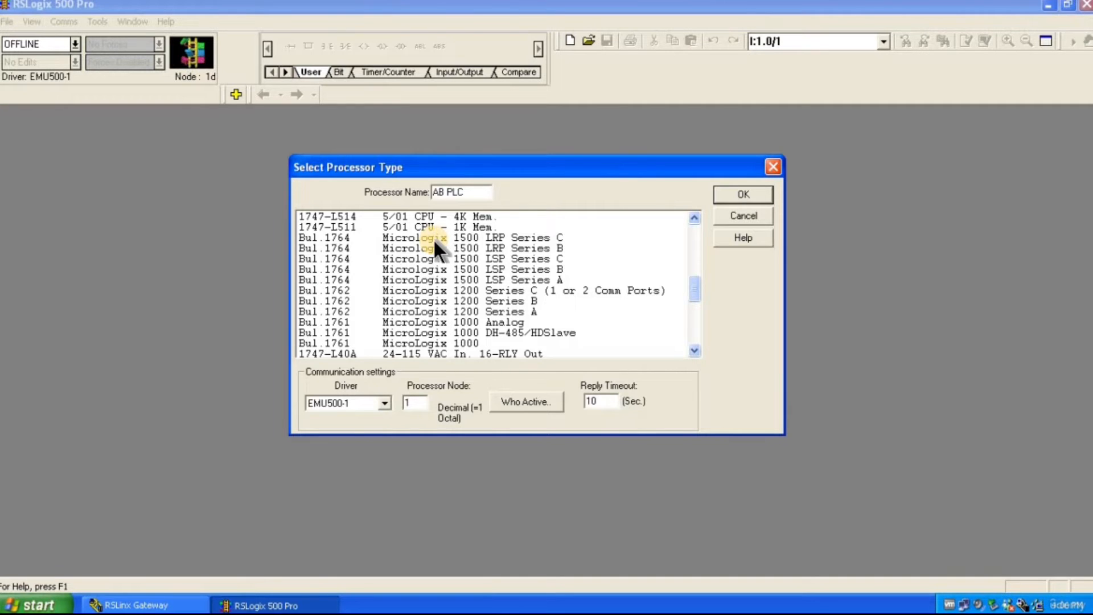
{"action": "left_click", "coordinate": [434, 240]}
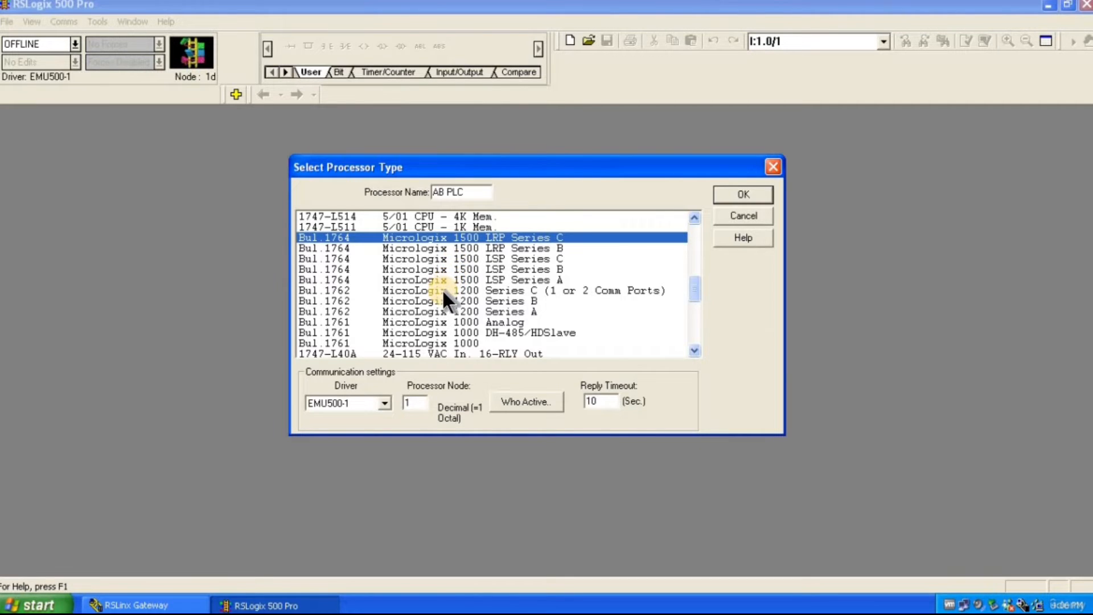
{"action": "scroll", "coordinate": [442, 289], "scroll_direction": "up", "scroll_amount": 4}
{"action": "scroll", "coordinate": [426, 310], "scroll_direction": "up", "scroll_amount": 3}
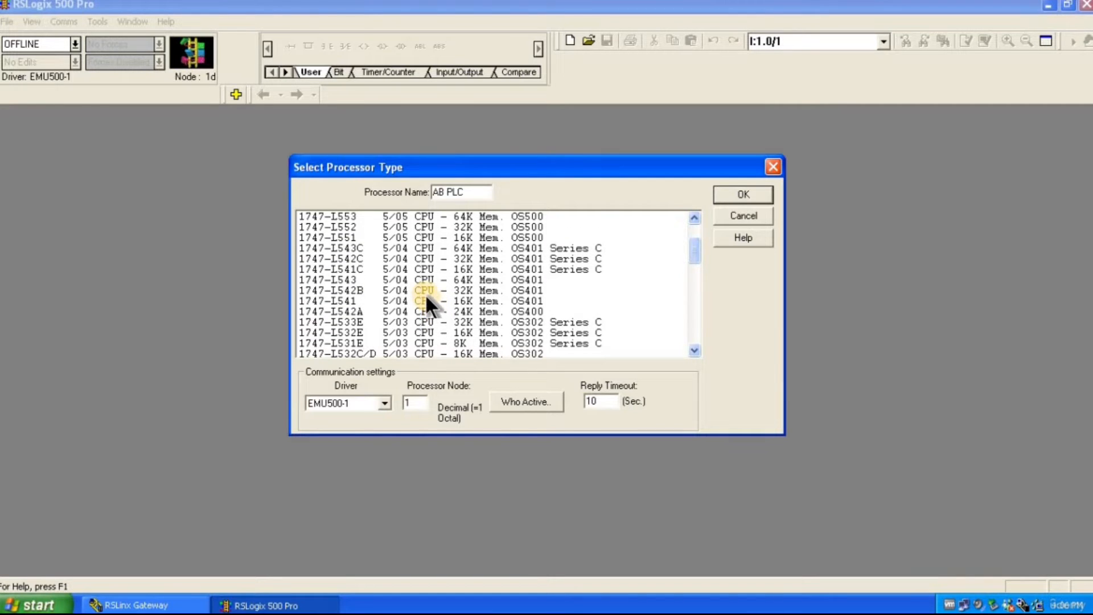
Select the 1747-L533E 5/03 CPU - 32K Mem. OS302 Series C processor and create the project with it
{"action": "scroll", "coordinate": [422, 291], "scroll_direction": "down", "scroll_amount": 2}
{"action": "left_click", "coordinate": [413, 266]}
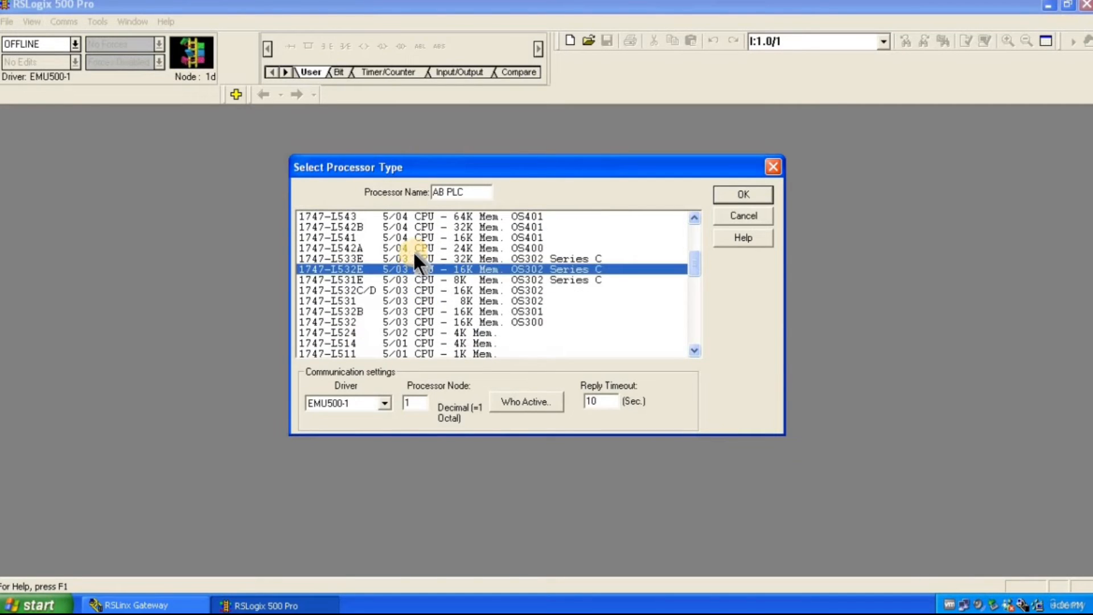
{"action": "left_click", "coordinate": [413, 250]}
{"action": "left_click", "coordinate": [418, 258]}
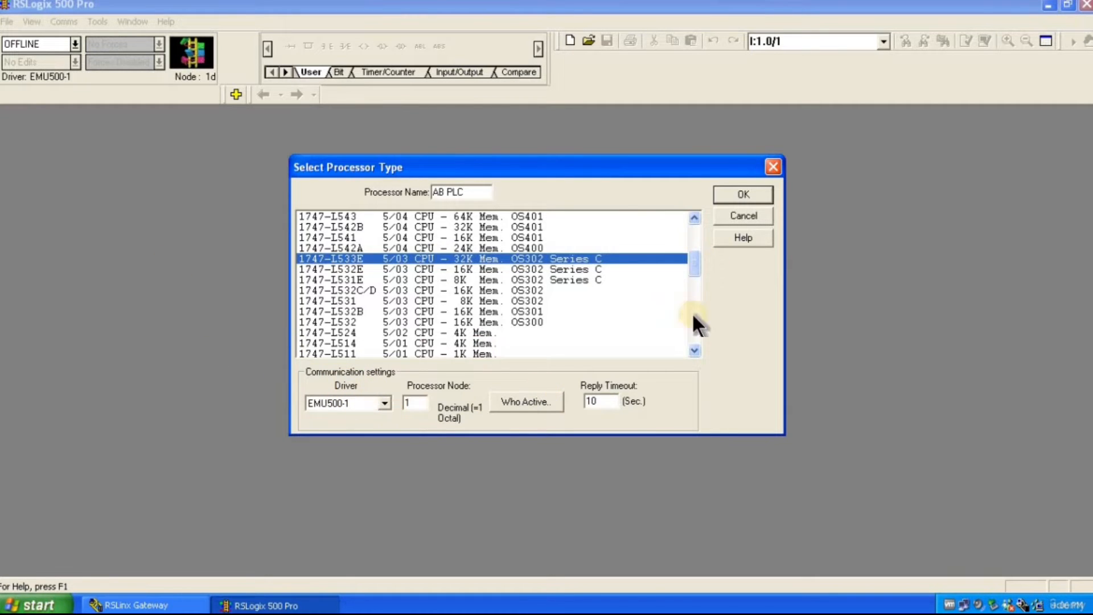
{"action": "left_click", "coordinate": [754, 192]}
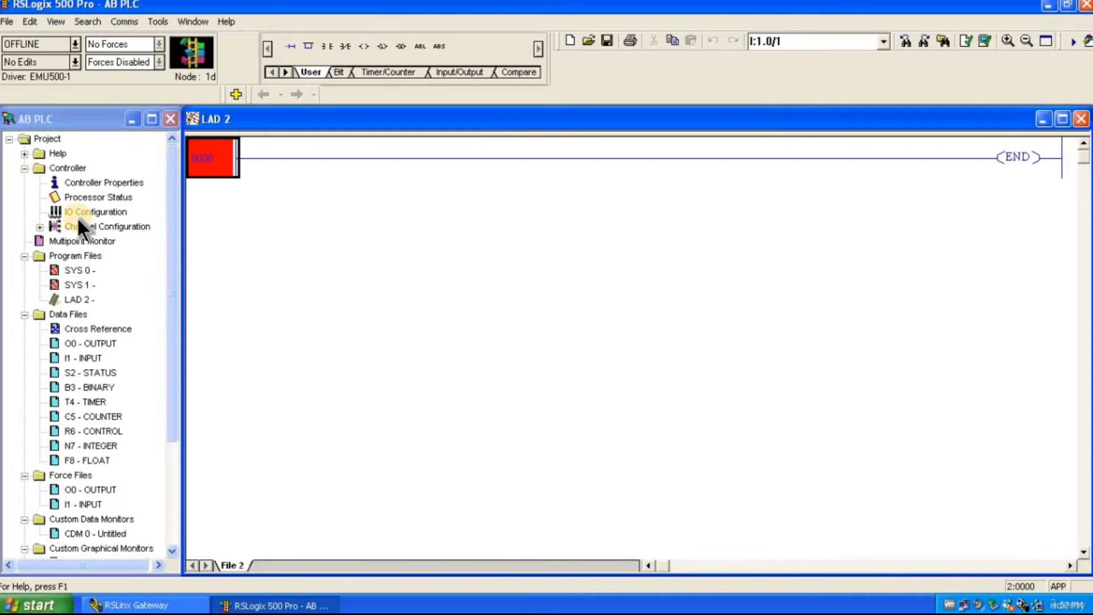
Open the Controller Properties from the project tree and review the general settings and the available processor types
{"action": "left_click", "coordinate": [24, 168]}
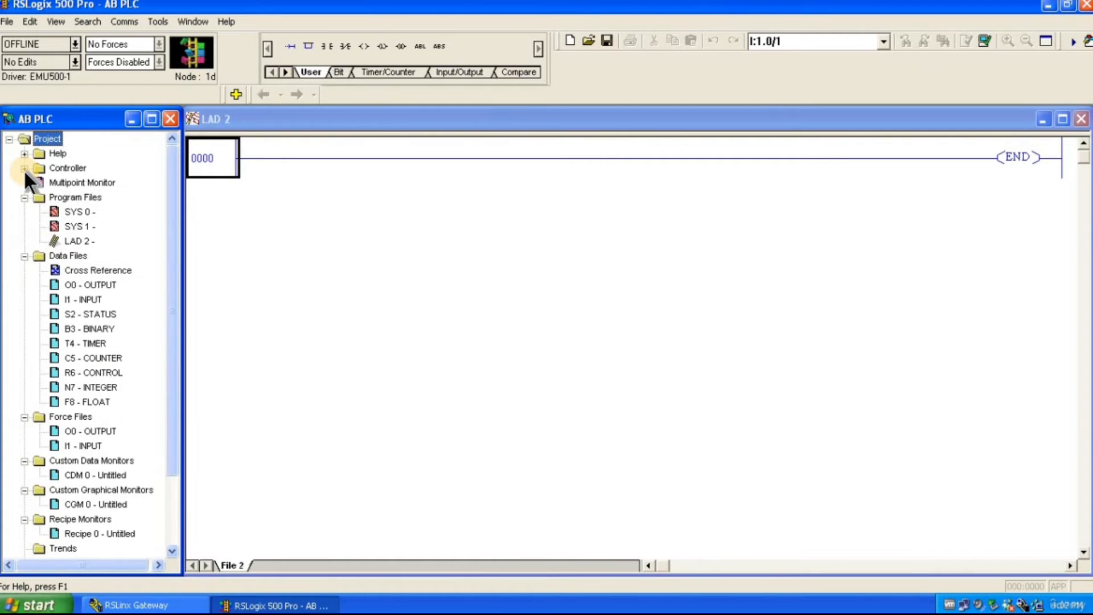
{"action": "left_click", "coordinate": [24, 169]}
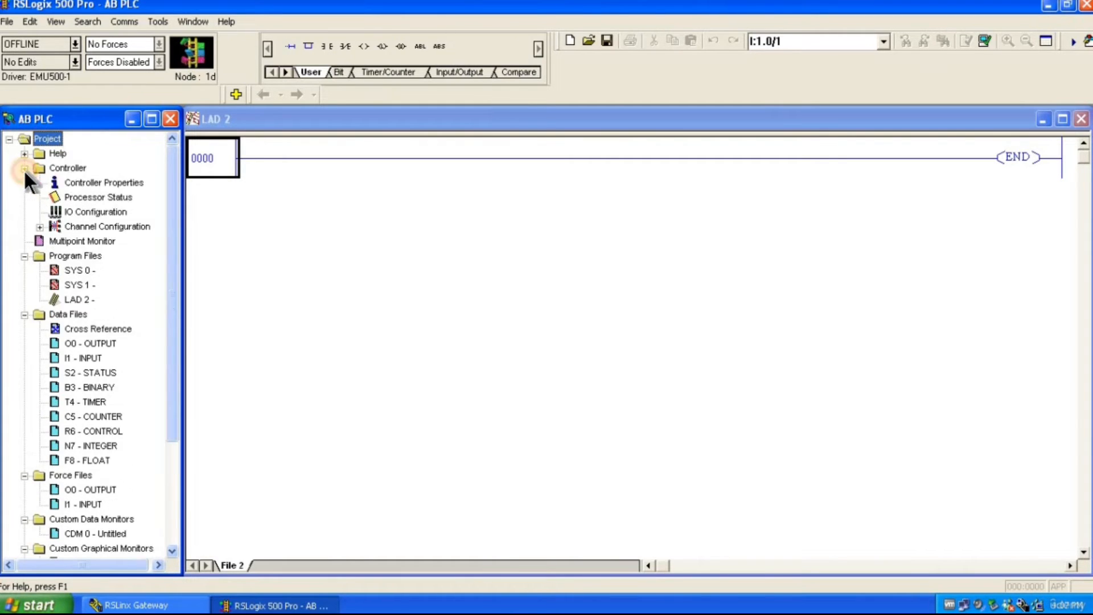
{"action": "double_click", "coordinate": [94, 183]}
{"action": "left_click_drag", "start_coordinate": [498, 176], "coordinate": [505, 201]}
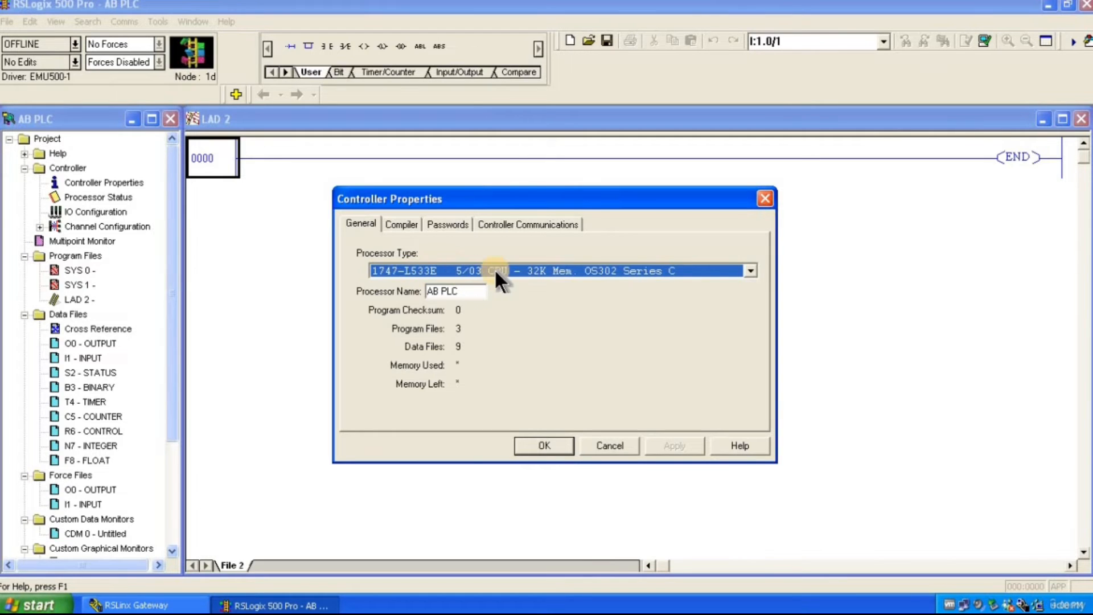
{"action": "left_click", "coordinate": [749, 272]}
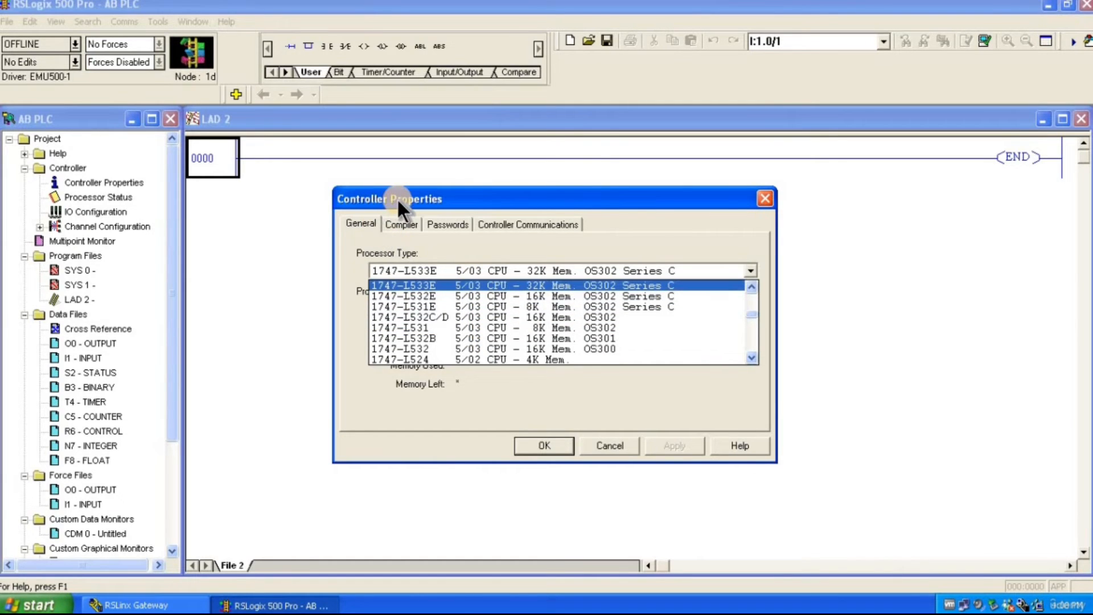
{"action": "left_click", "coordinate": [627, 404]}
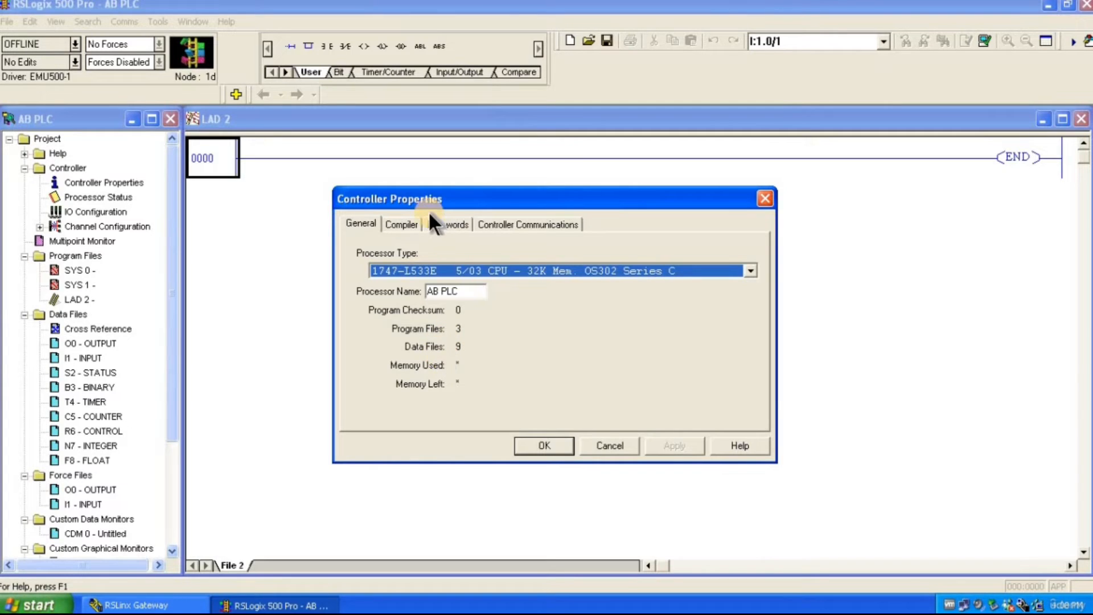
Review the controller's compiler, password and communication settings, and close the Controller Properties
{"action": "left_click", "coordinate": [403, 223]}
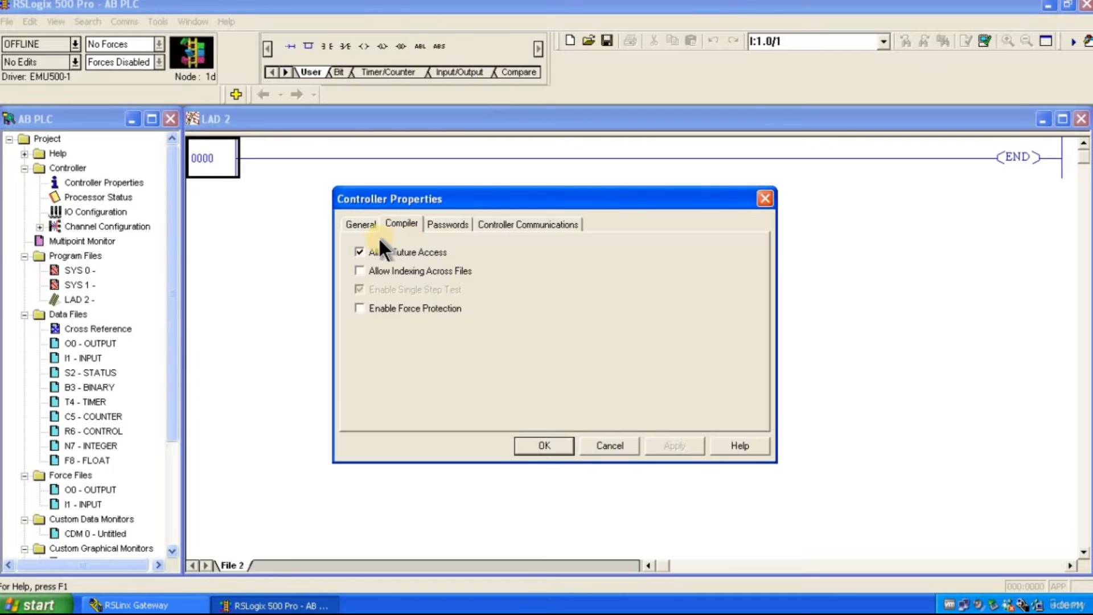
{"action": "left_click", "coordinate": [449, 224]}
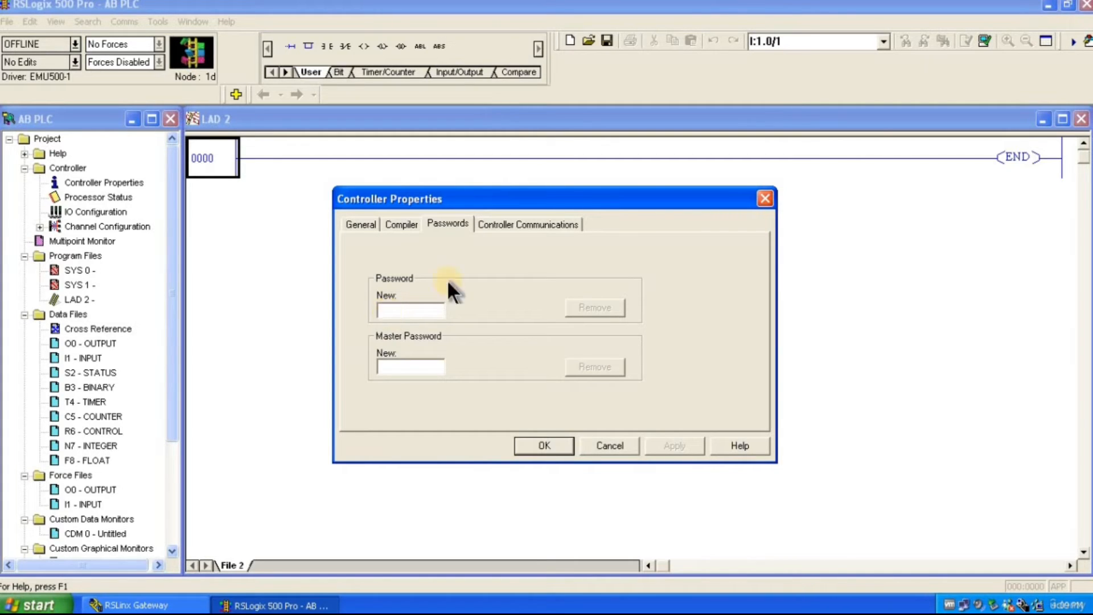
{"action": "left_click", "coordinate": [535, 225]}
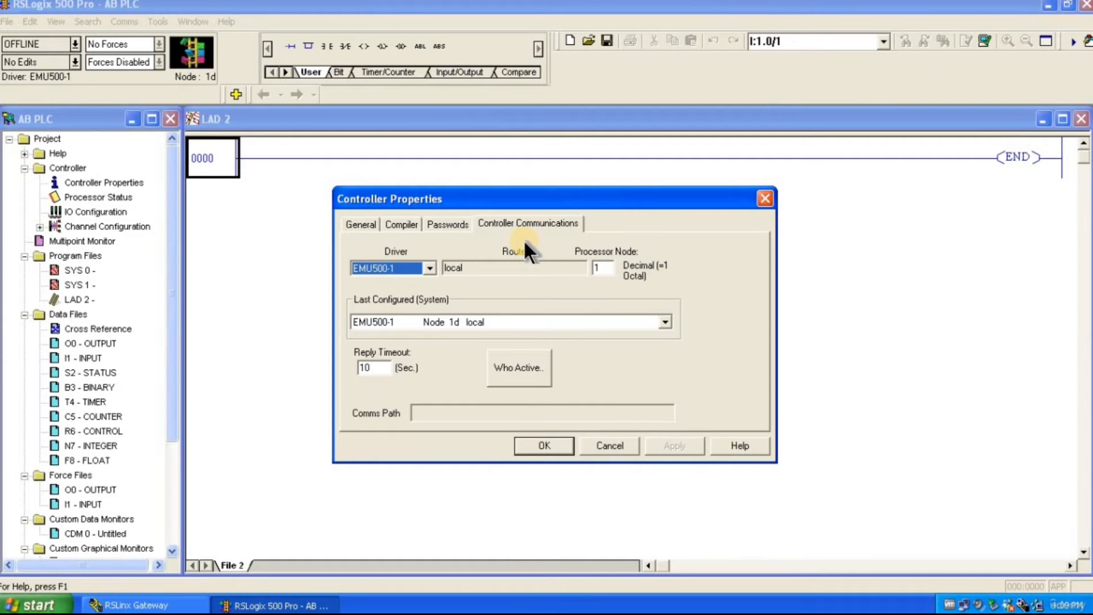
{"action": "left_click", "coordinate": [537, 443]}
Open the Processor Status data file, review its debug and error pages, and close it
{"action": "double_click", "coordinate": [96, 200]}
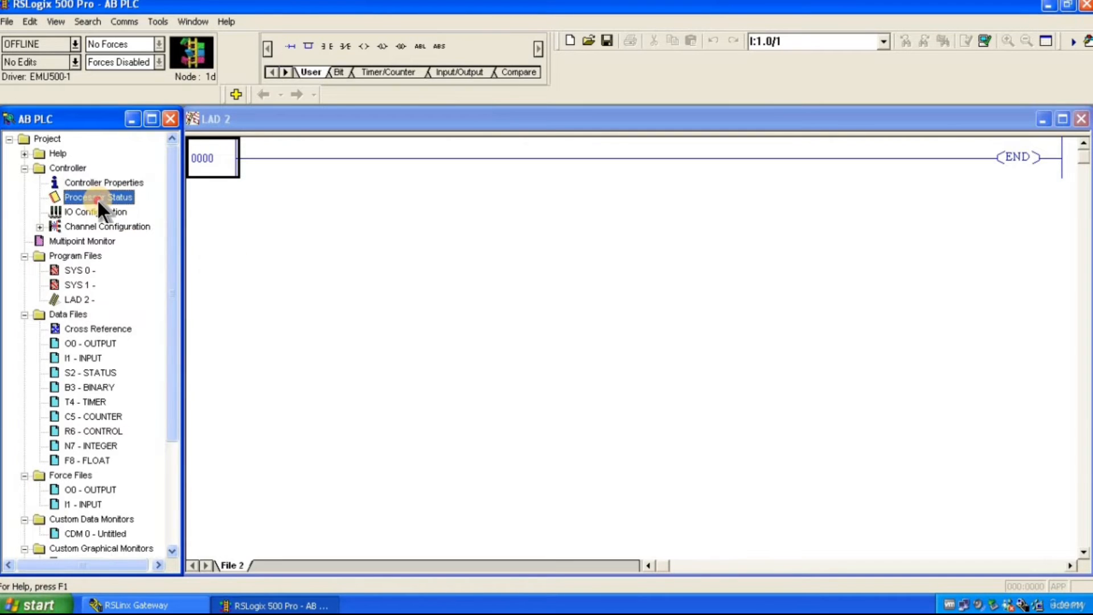
{"action": "left_click_drag", "start_coordinate": [300, 181], "coordinate": [520, 215]}
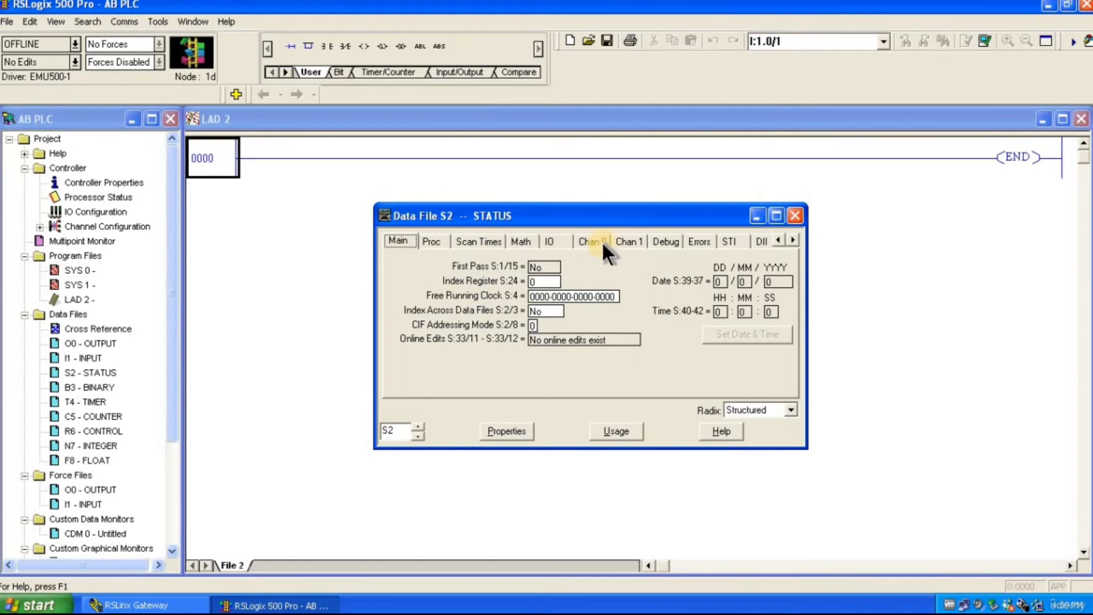
{"action": "left_click", "coordinate": [668, 240]}
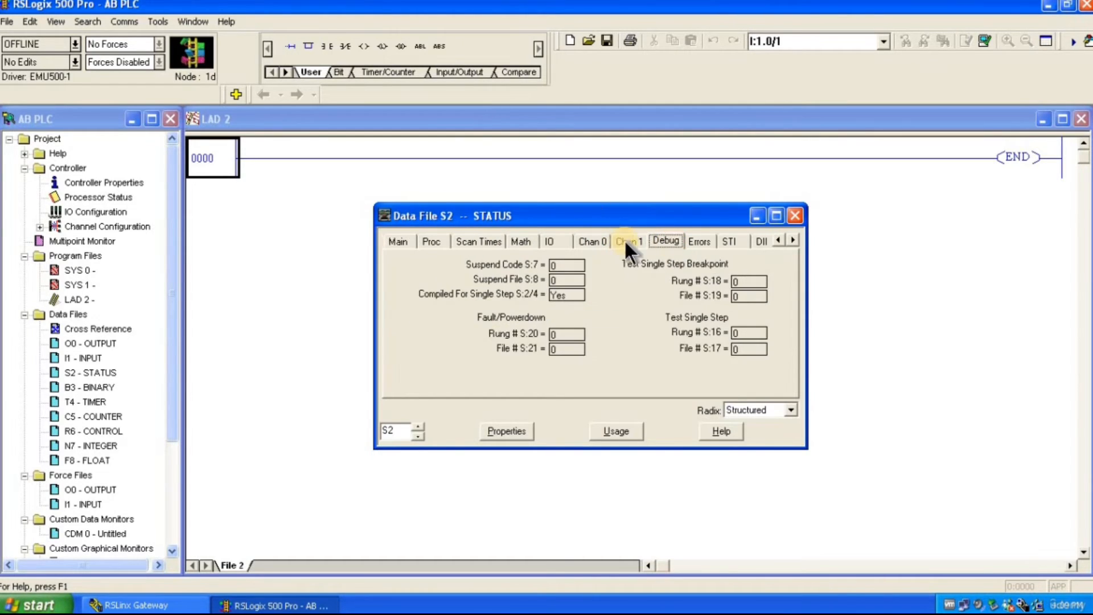
{"action": "left_click", "coordinate": [700, 241]}
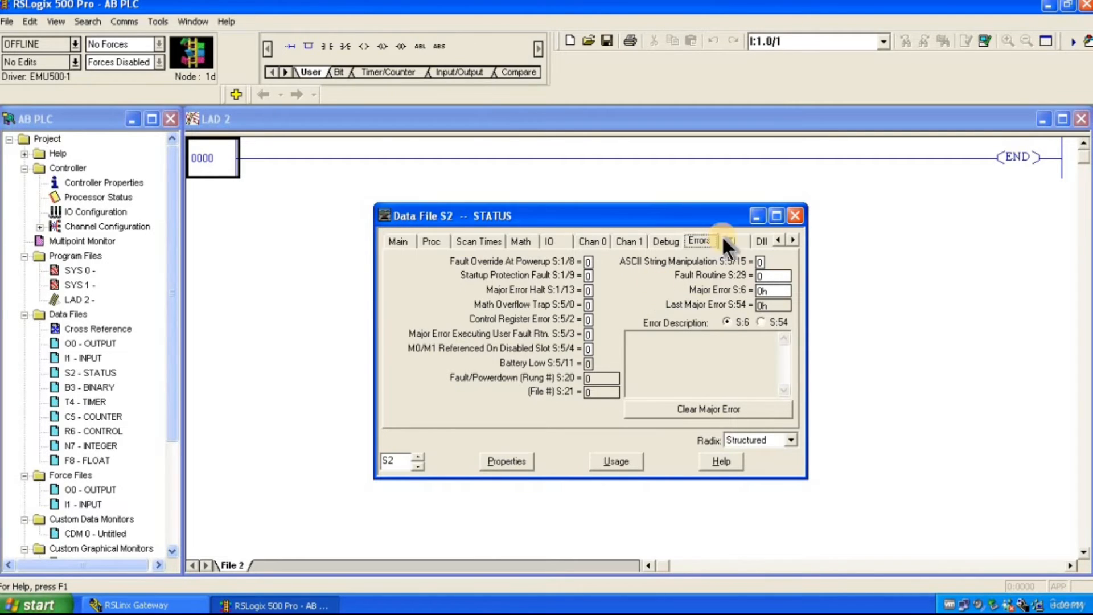
{"action": "left_click", "coordinate": [797, 215]}
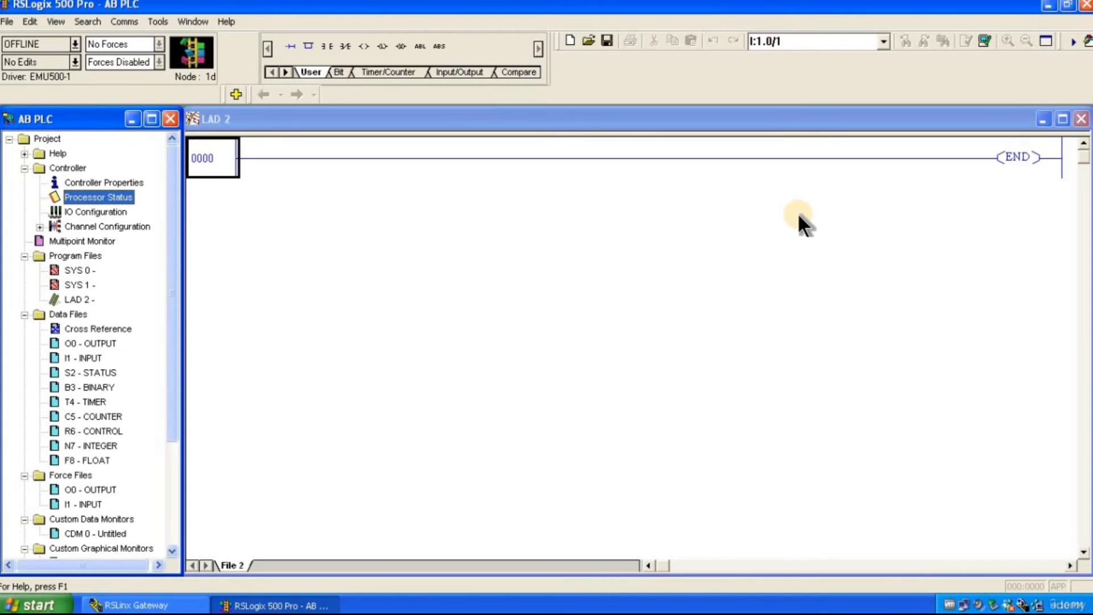
Open the I/O Configuration and review the rack sizes available for rack 1
{"action": "left_click", "coordinate": [80, 213]}
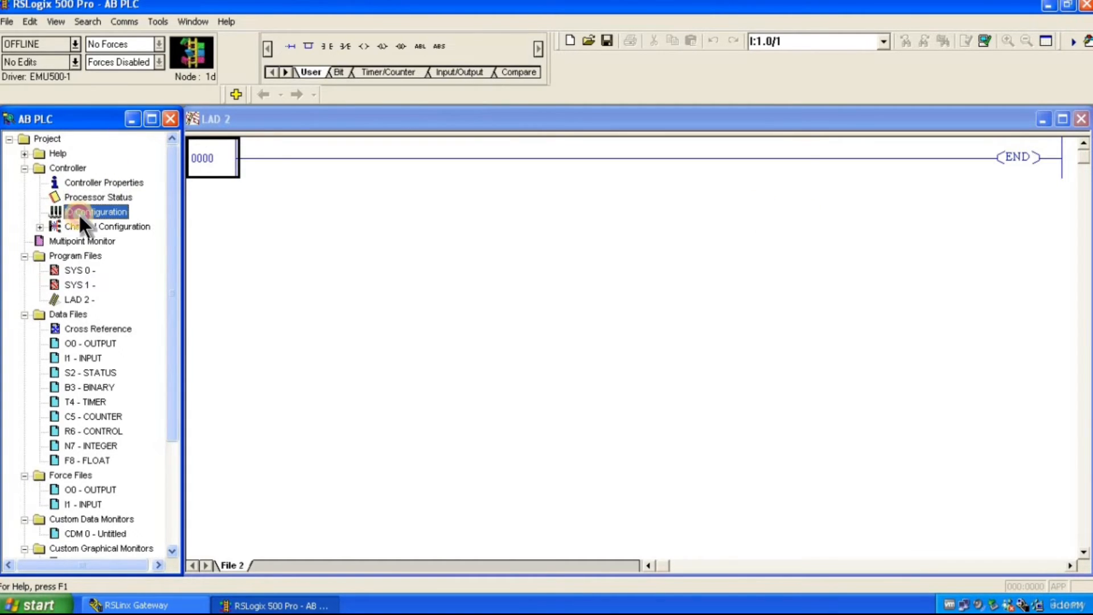
{"action": "double_click", "coordinate": [79, 212]}
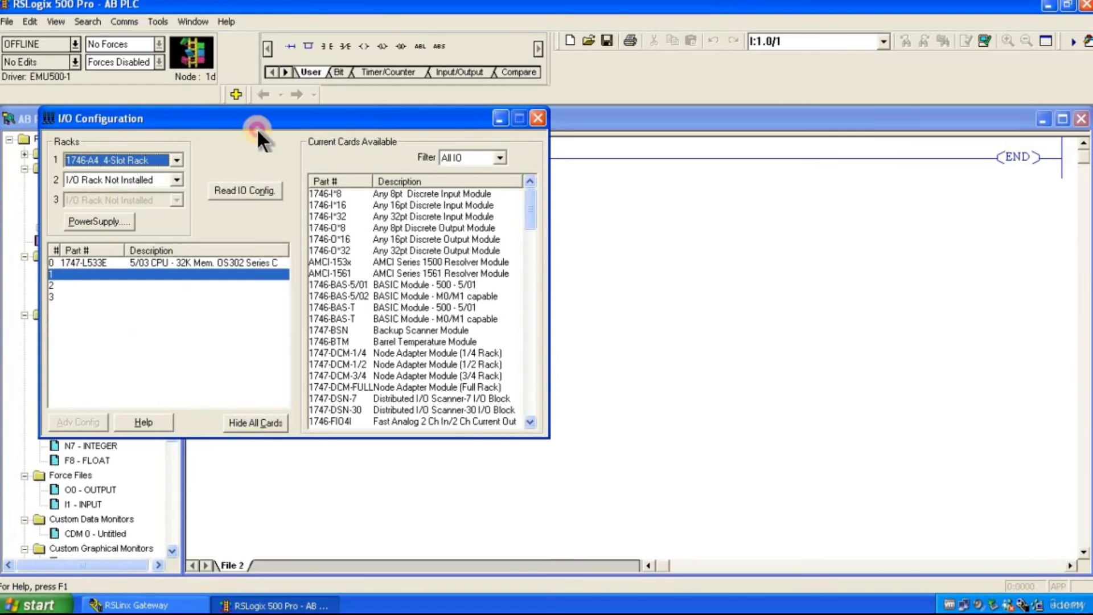
{"action": "left_click_drag", "start_coordinate": [258, 128], "coordinate": [541, 193]}
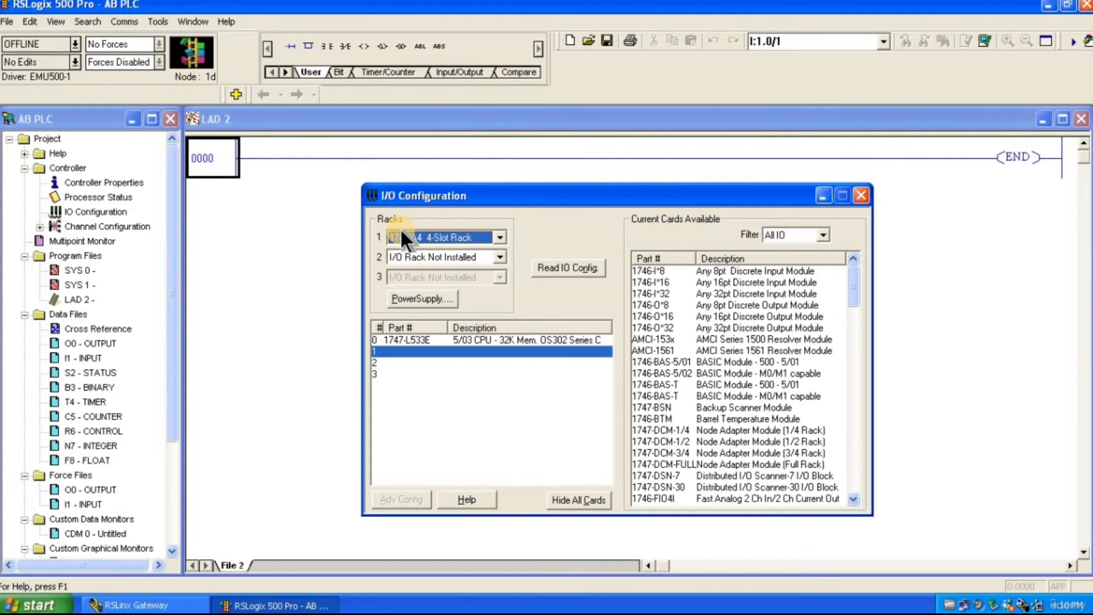
{"action": "left_click", "coordinate": [497, 237]}
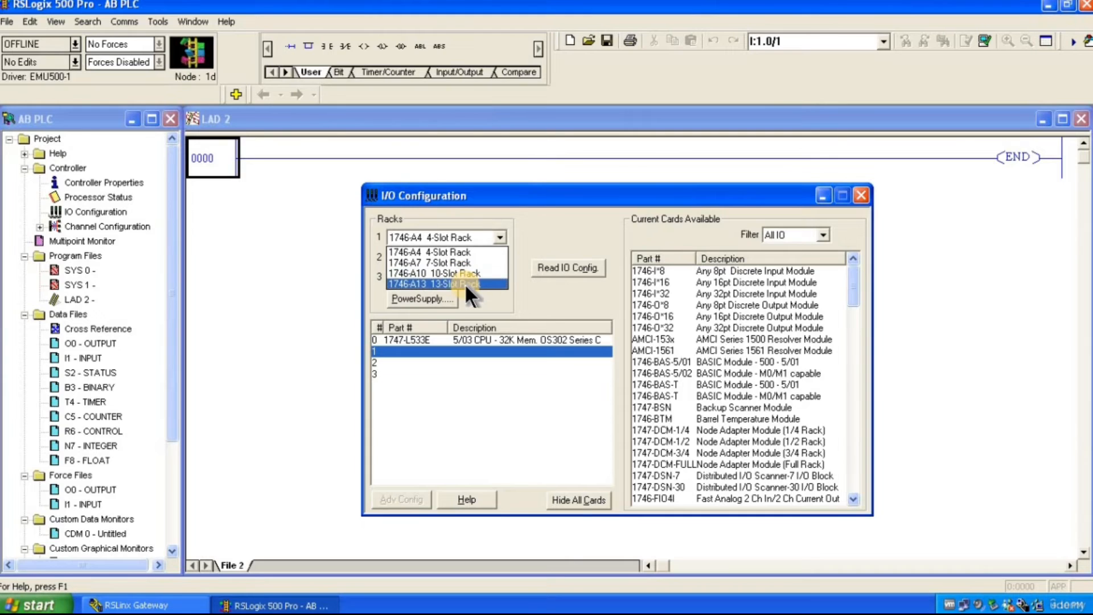
{"action": "left_click", "coordinate": [548, 193]}
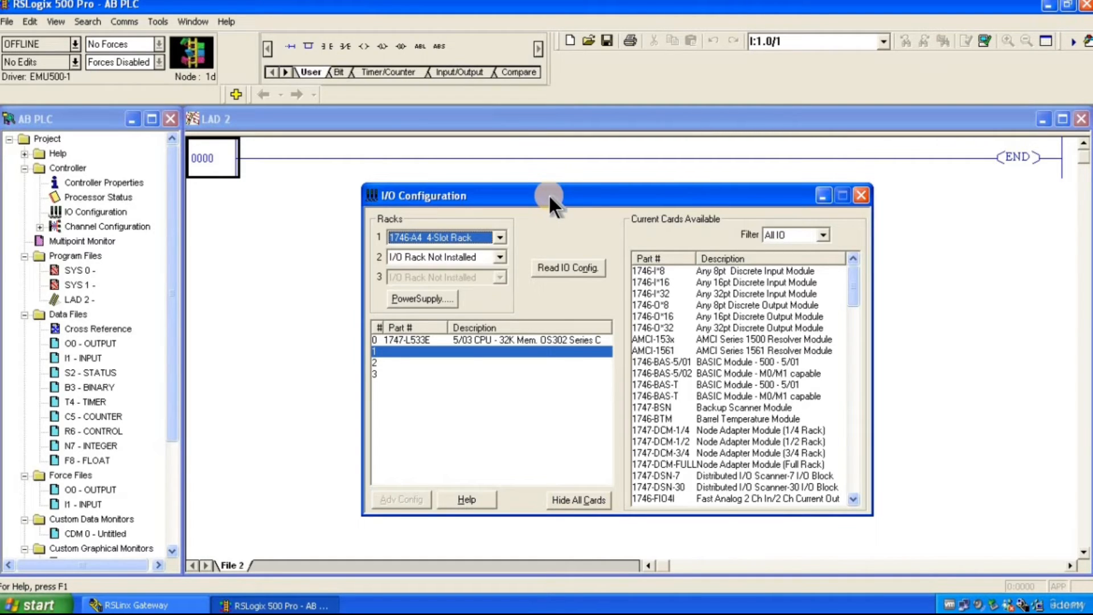
{"action": "left_click", "coordinate": [499, 237]}
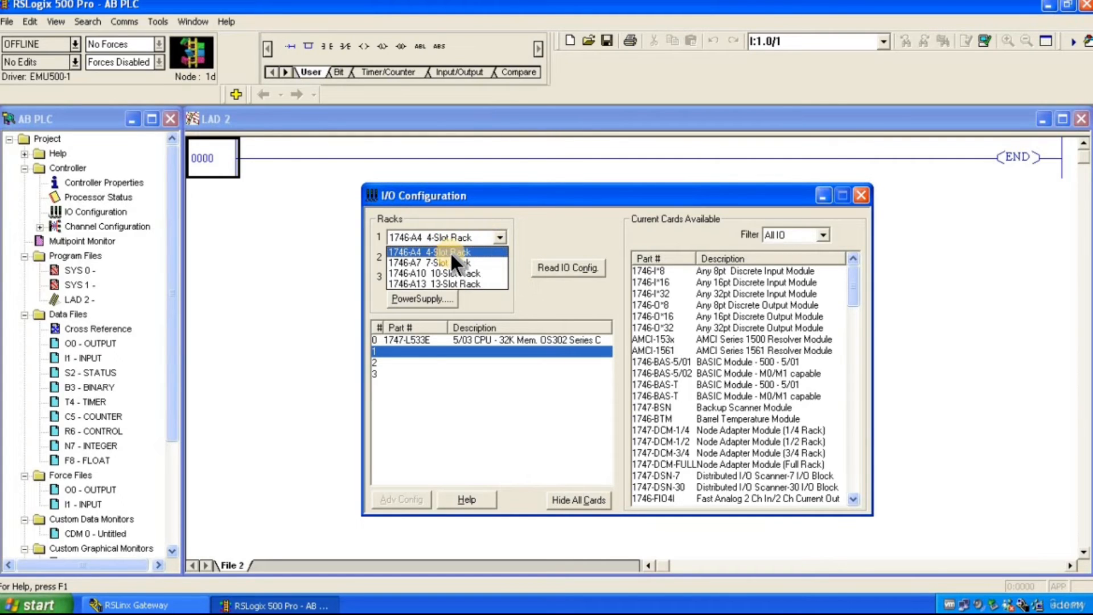
{"action": "left_click", "coordinate": [558, 230]}
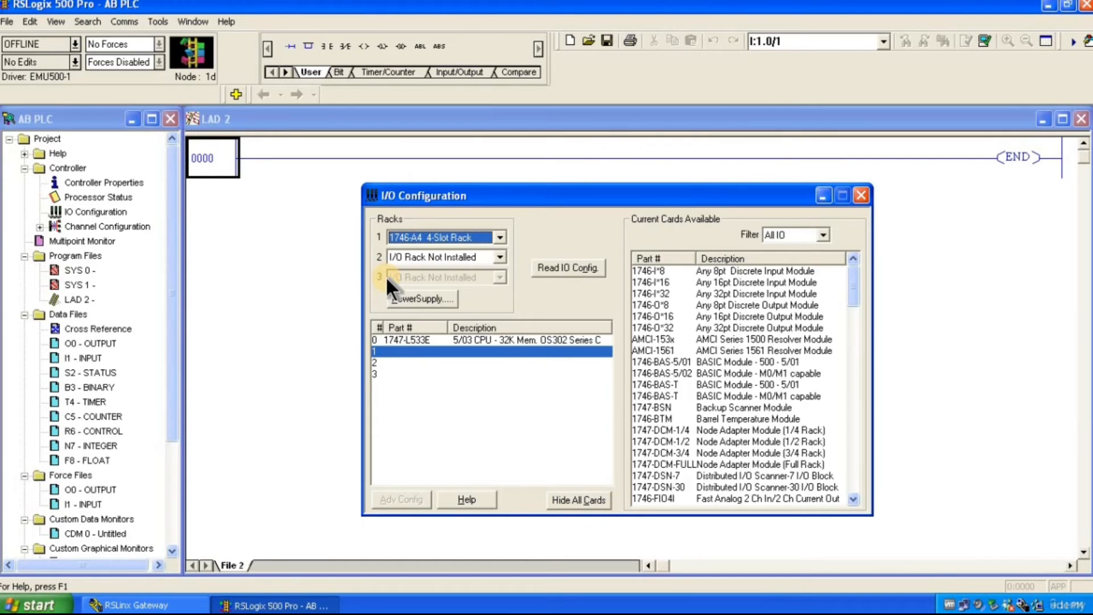
Assign a 1746-A4 4-Slot Rack to both rack 2 and rack 3
{"action": "left_click", "coordinate": [500, 257]}
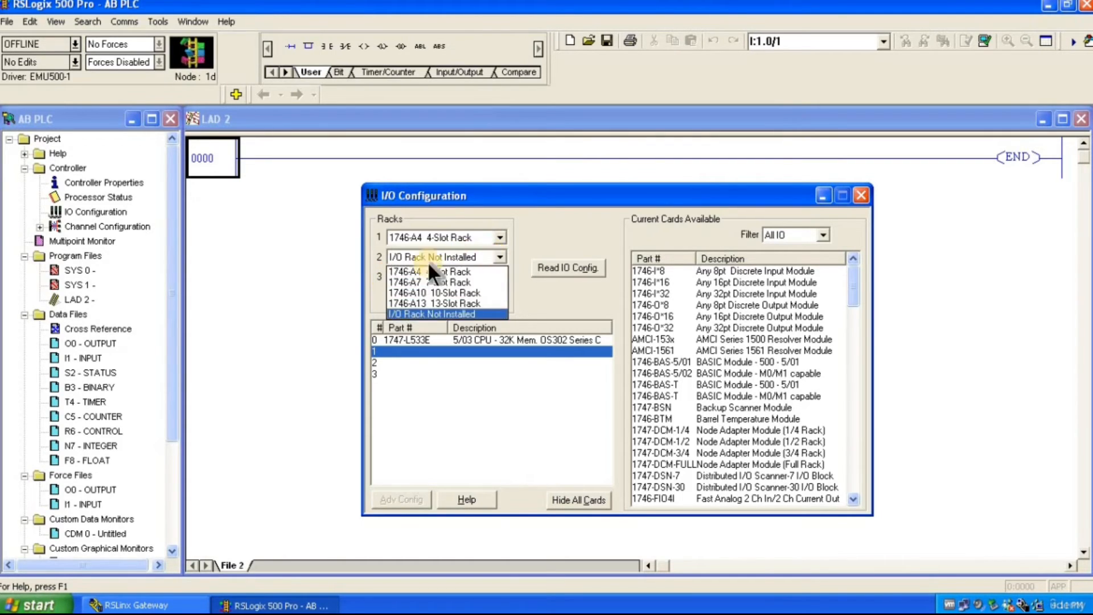
{"action": "left_click", "coordinate": [450, 268]}
{"action": "left_click", "coordinate": [500, 277]}
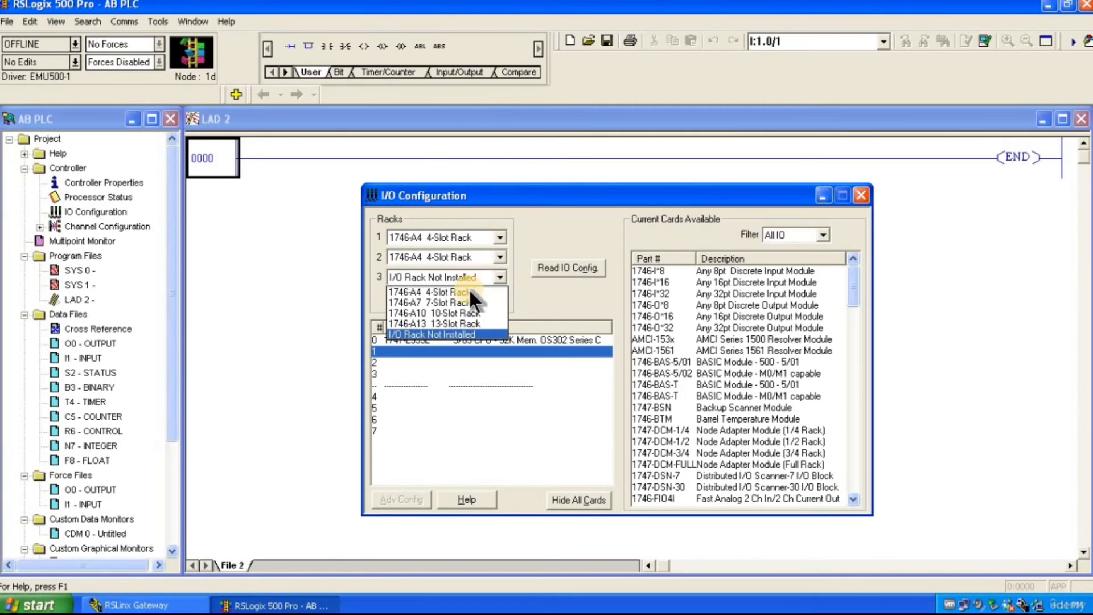
{"action": "left_click", "coordinate": [469, 286]}
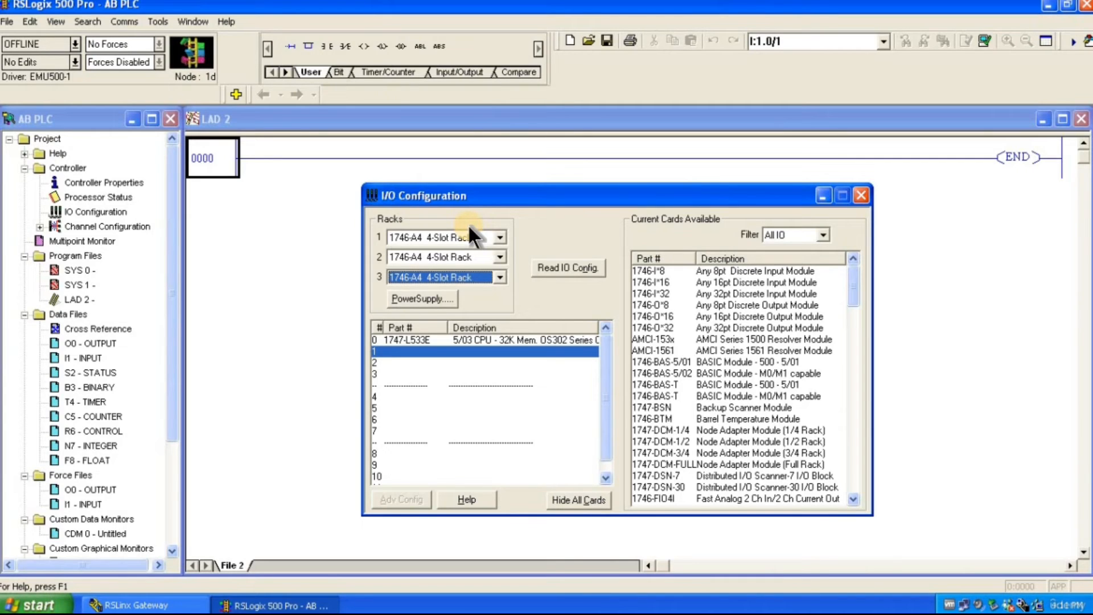
Remove the two expansion racks by setting rack 2 to I/O Rack Not Installed
{"action": "left_click", "coordinate": [499, 257]}
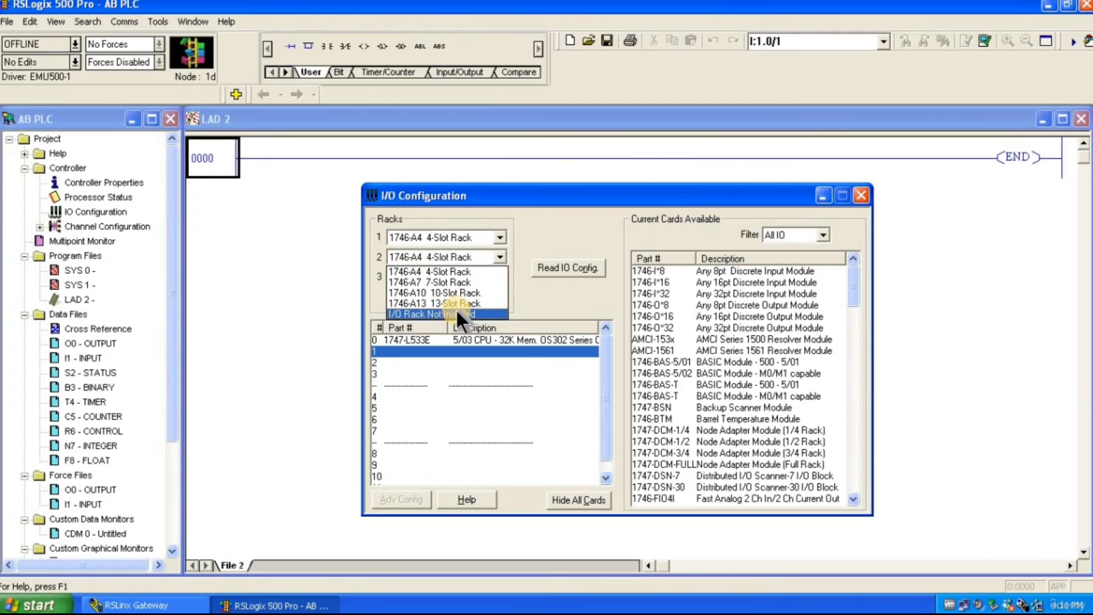
{"action": "left_click", "coordinate": [553, 281]}
{"action": "left_click", "coordinate": [469, 254]}
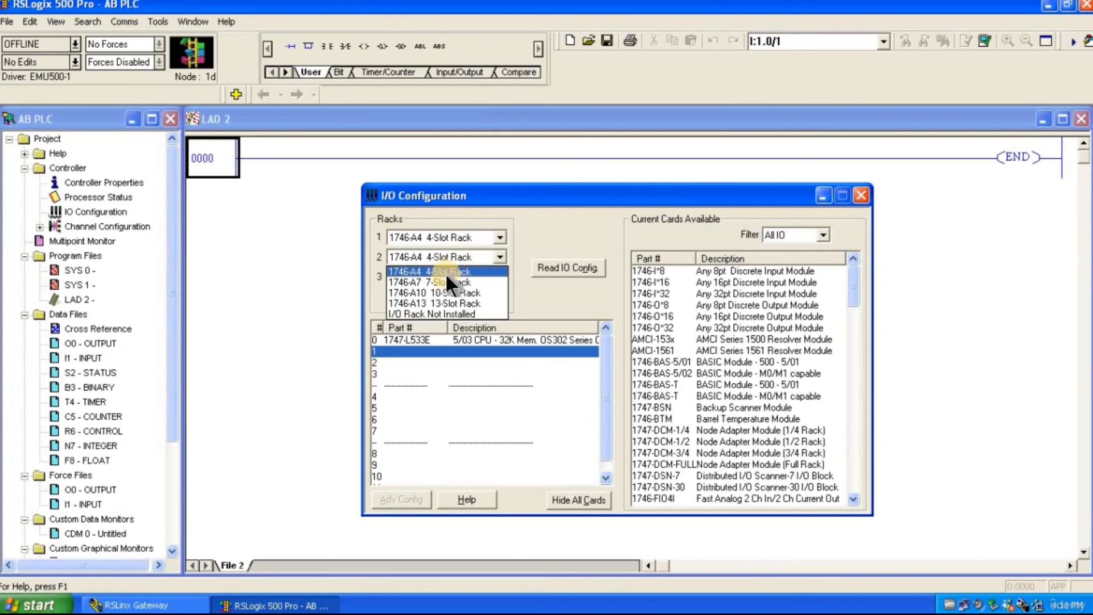
{"action": "left_click", "coordinate": [456, 313]}
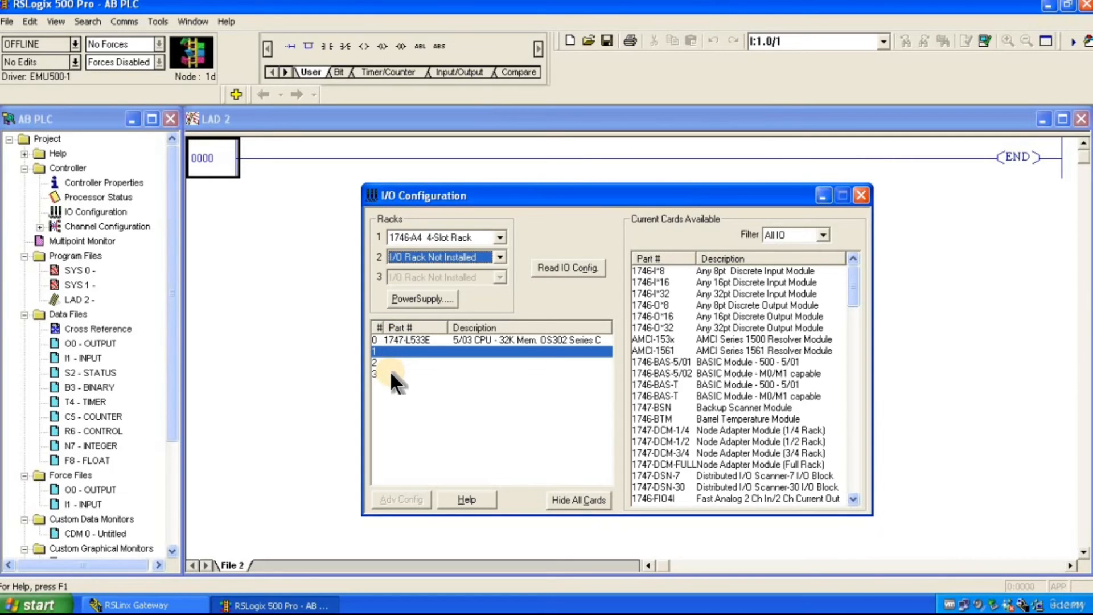
Try the 1746-A10 10-Slot Rack as rack 1, go through its slots, and return rack 1 to the 1746-A4 4-Slot Rack
{"action": "left_click", "coordinate": [397, 337]}
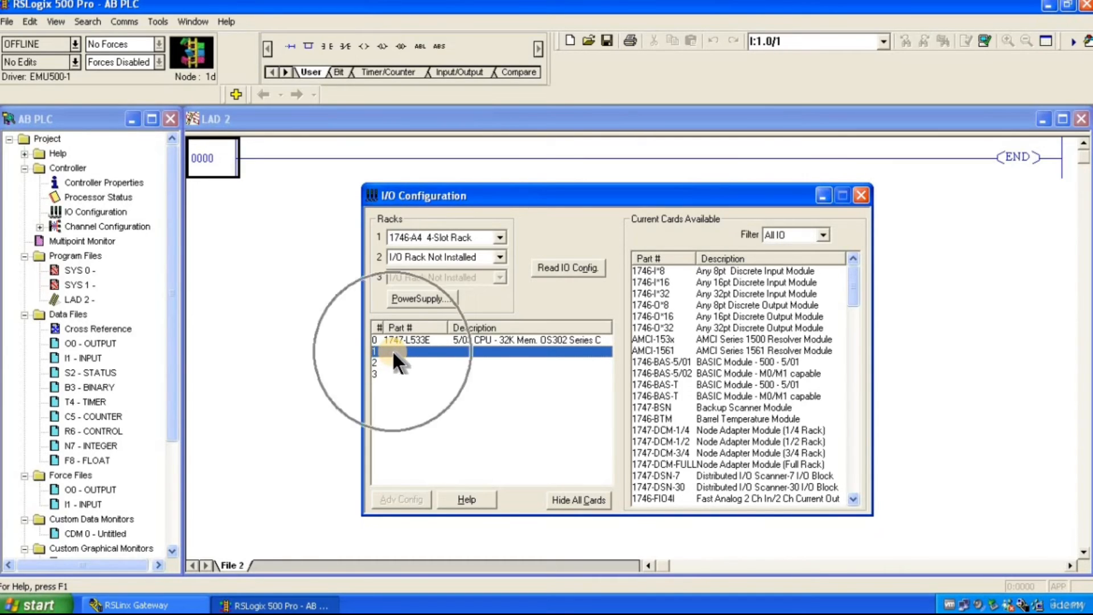
{"action": "left_click", "coordinate": [382, 363]}
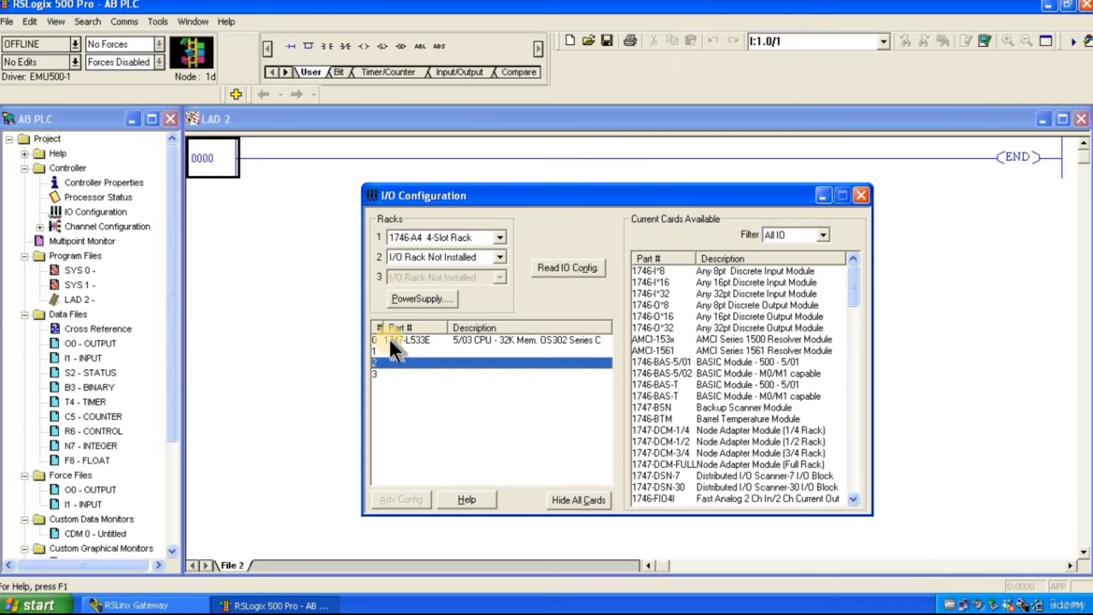
{"action": "left_click", "coordinate": [494, 236]}
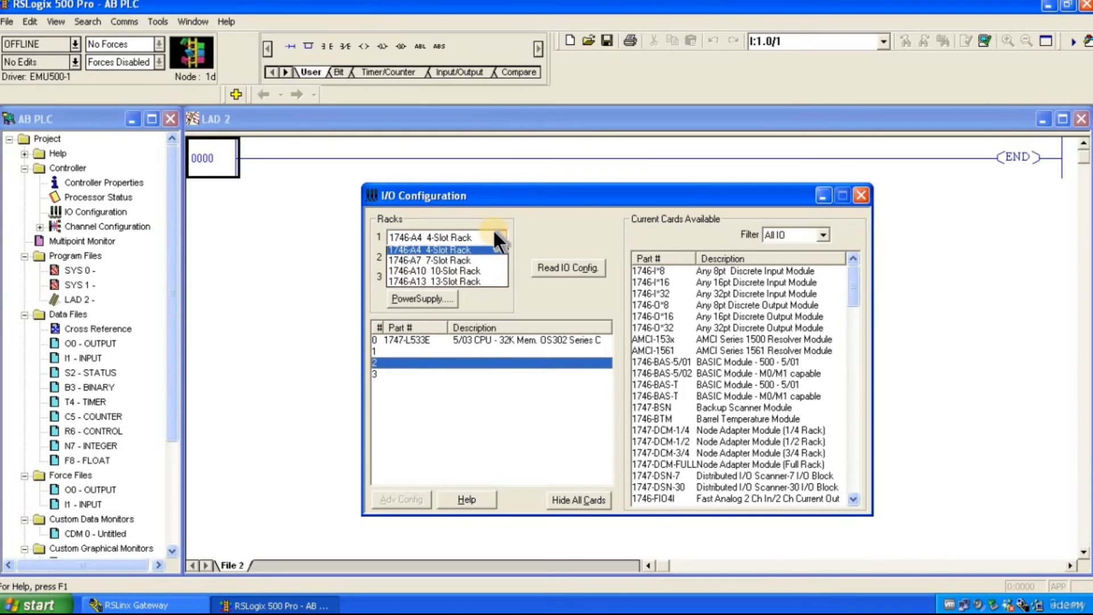
{"action": "left_click", "coordinate": [452, 272]}
{"action": "left_click_drag", "start_coordinate": [379, 364], "coordinate": [378, 442]}
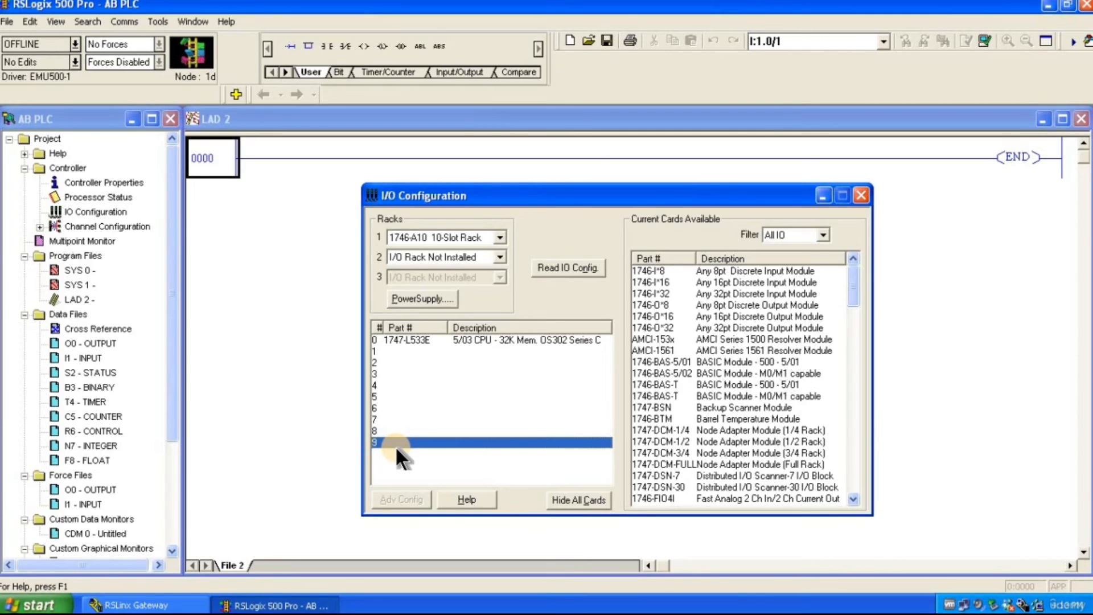
{"action": "left_click", "coordinate": [463, 241]}
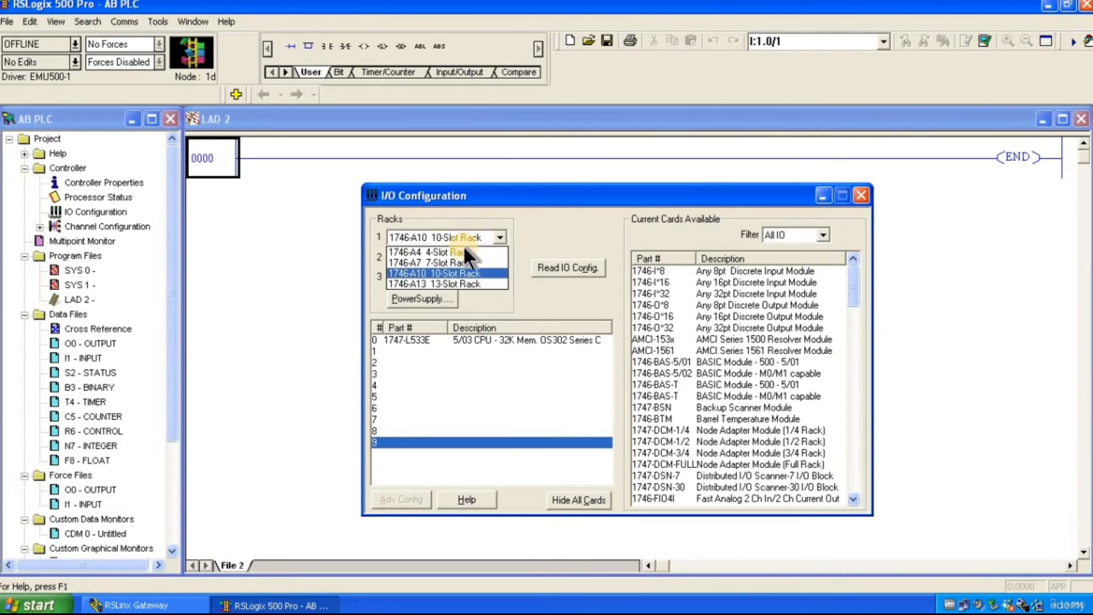
{"action": "left_click", "coordinate": [451, 252]}
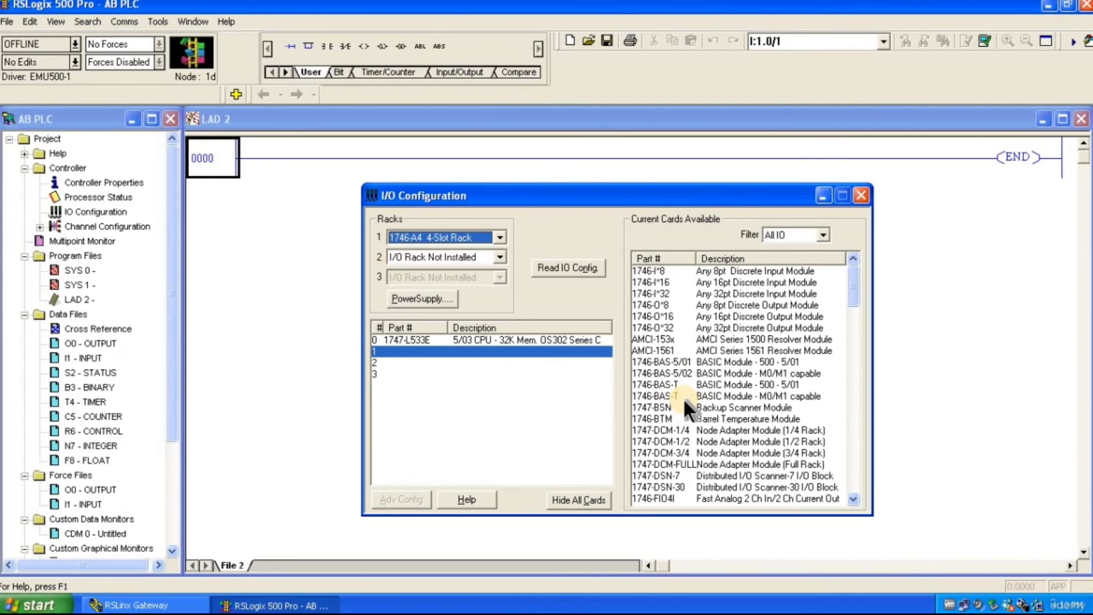
Filter the available cards to Inputs, and view the settings for reading the I/O configuration from the online processor without running it
{"action": "left_click", "coordinate": [824, 234]}
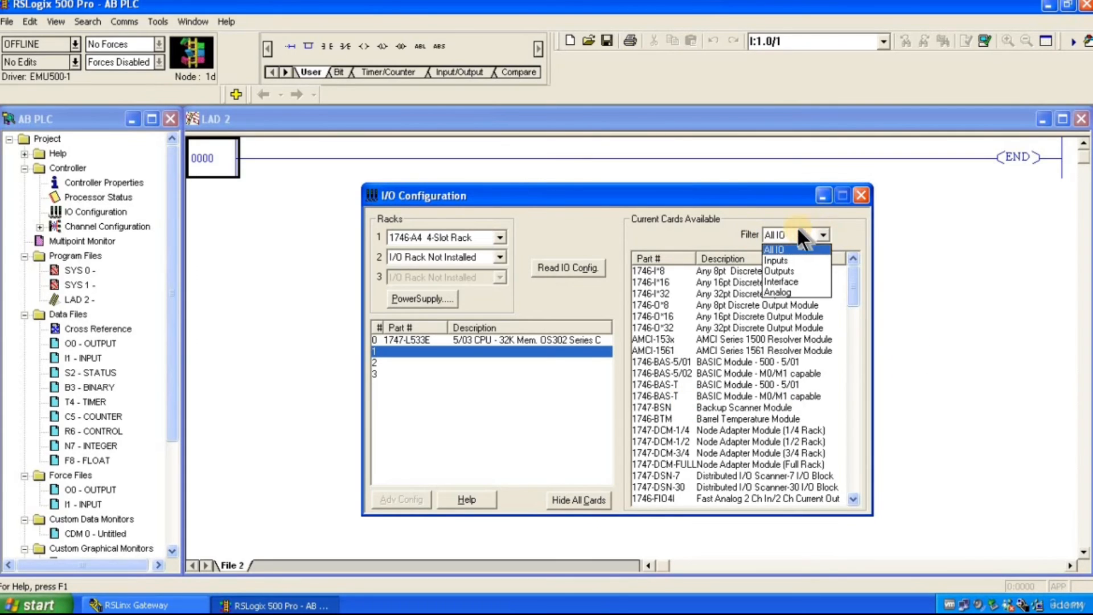
{"action": "left_click", "coordinate": [784, 261]}
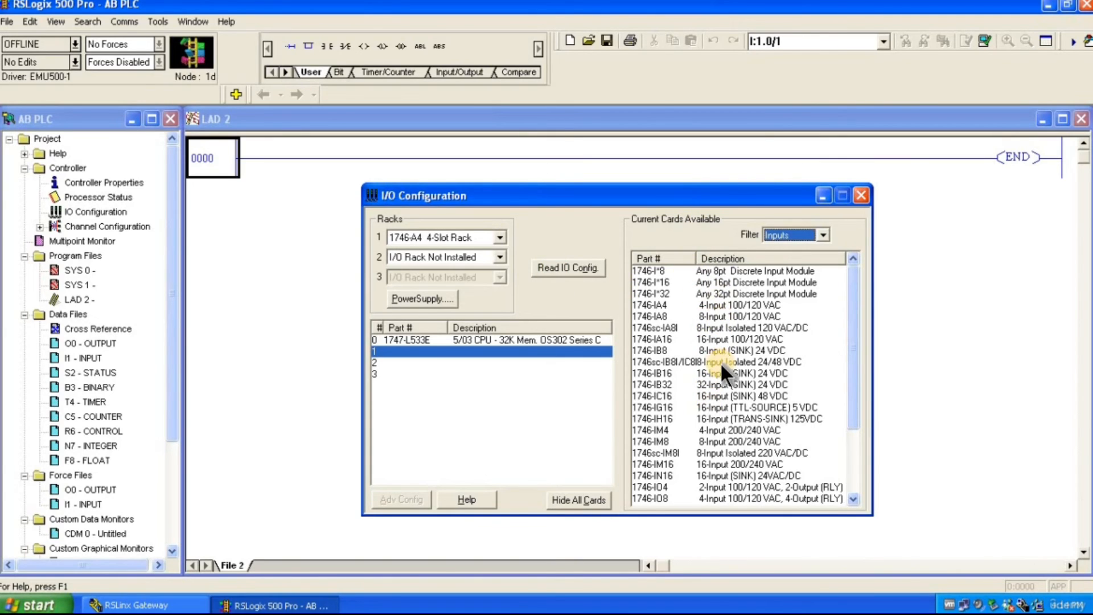
{"action": "left_click", "coordinate": [575, 266]}
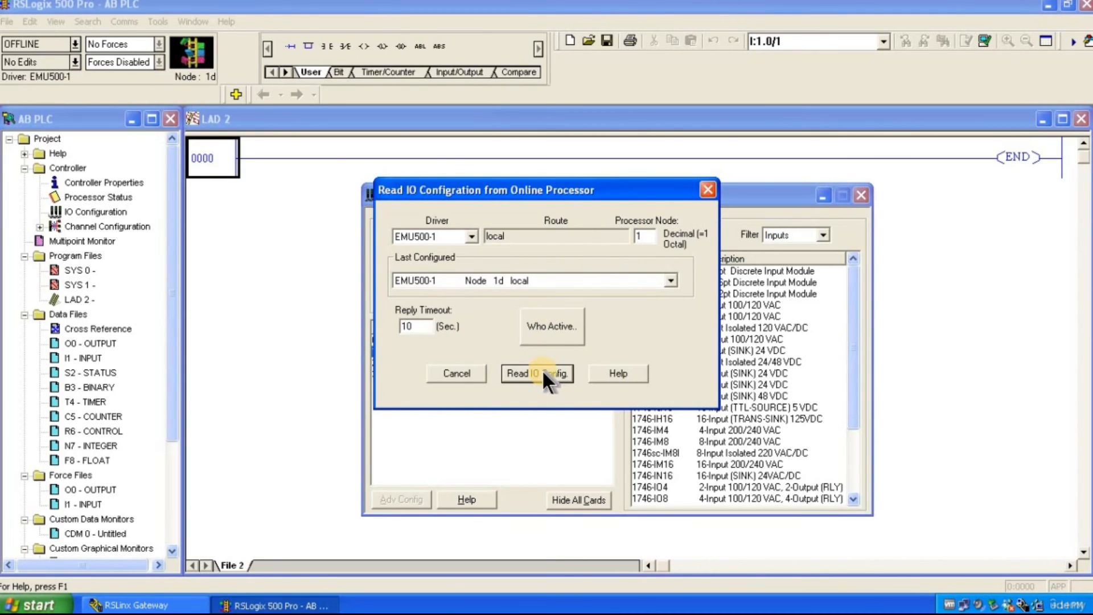
{"action": "left_click", "coordinate": [706, 192]}
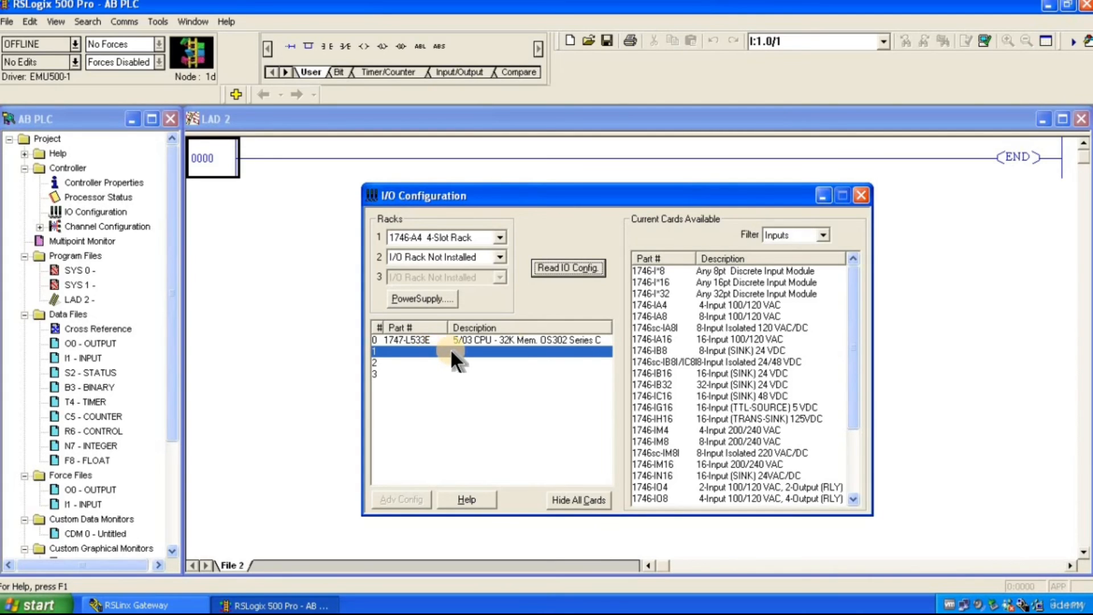
Add the 1746-IB16 16-Input (SINK) 24 VDC card to slot 1 and select that slot
{"action": "left_click", "coordinate": [660, 375]}
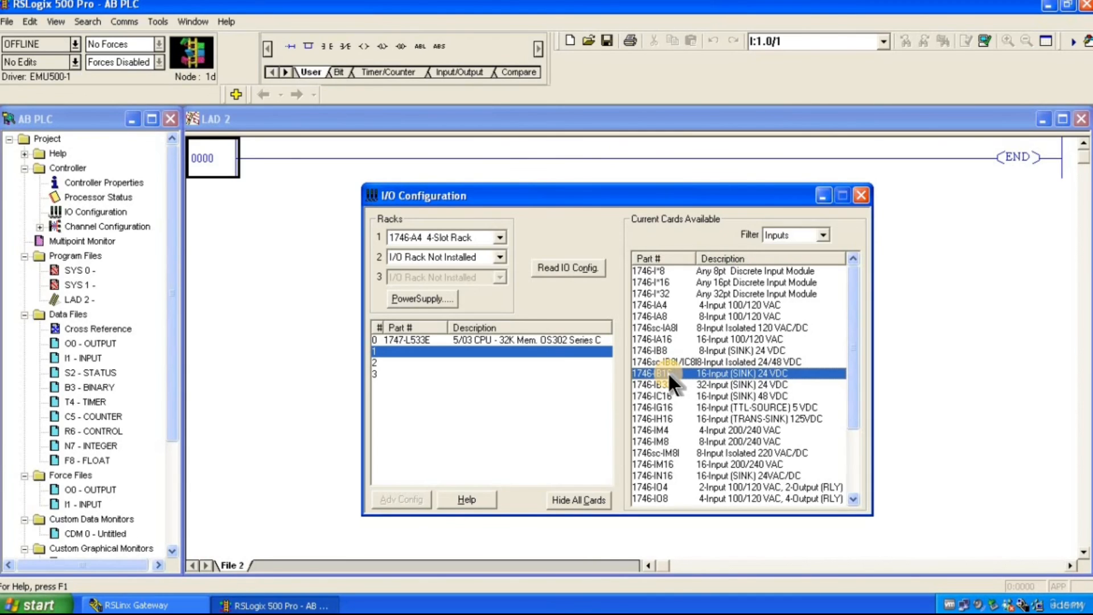
{"action": "double_click", "coordinate": [668, 372]}
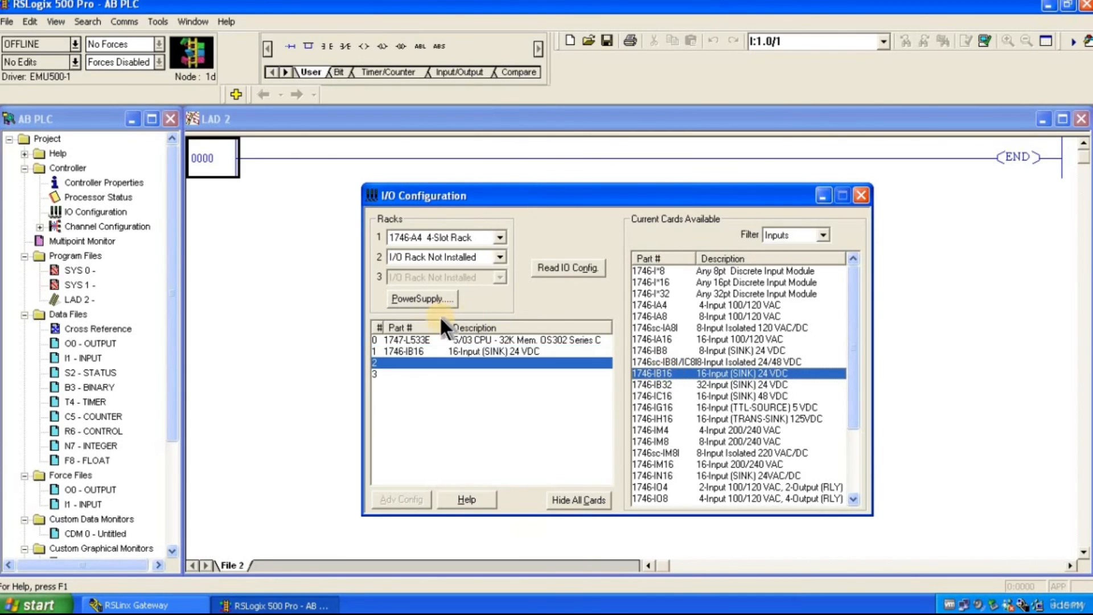
{"action": "left_click", "coordinate": [424, 350]}
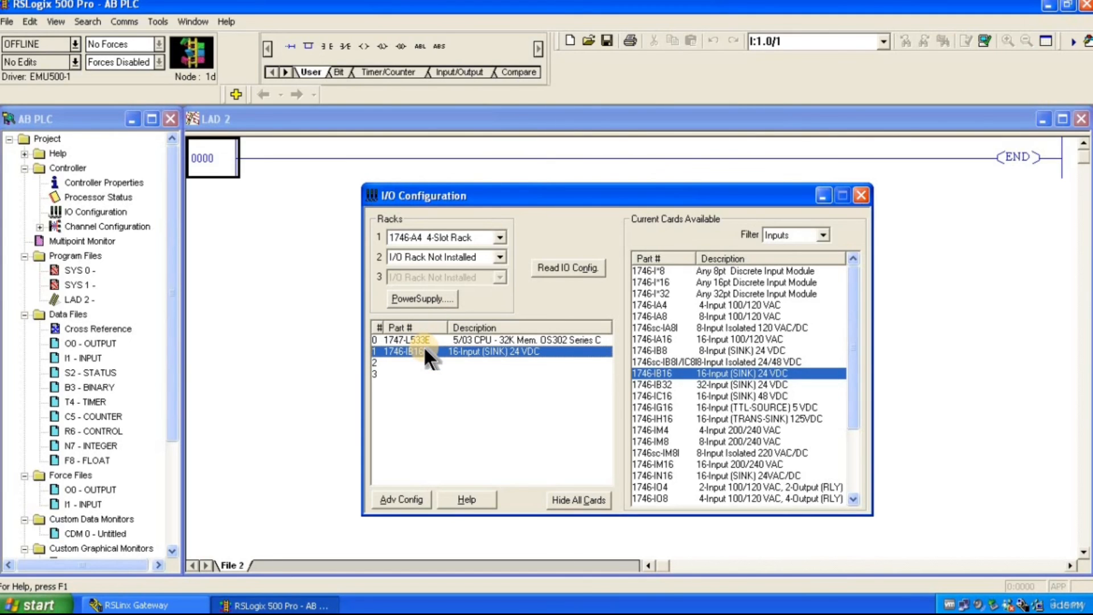
Filter the available cards to Outputs, add the 1746-OB16 16-Output (TRANS-SRC) 10/50 VDC card to slot 2, and close the I/O configuration
{"action": "left_click", "coordinate": [823, 235]}
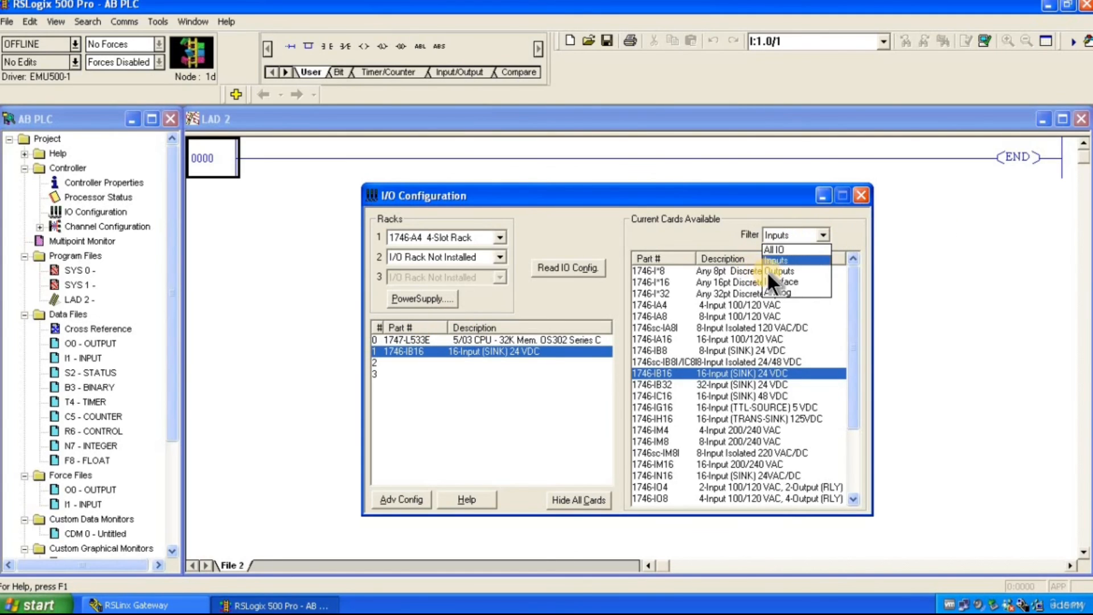
{"action": "left_click", "coordinate": [767, 270]}
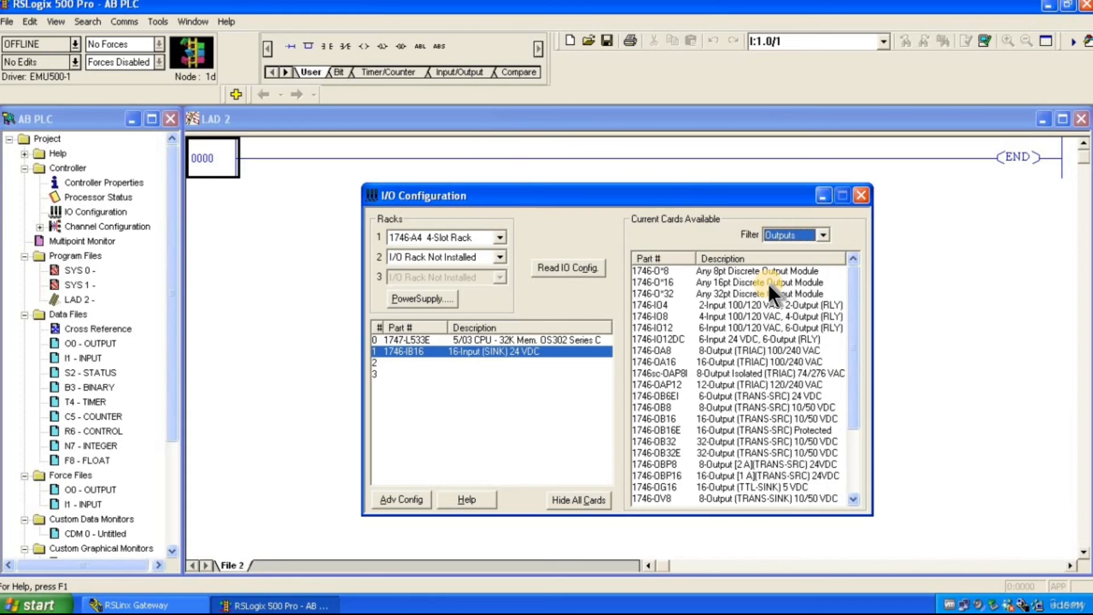
{"action": "left_click", "coordinate": [386, 364]}
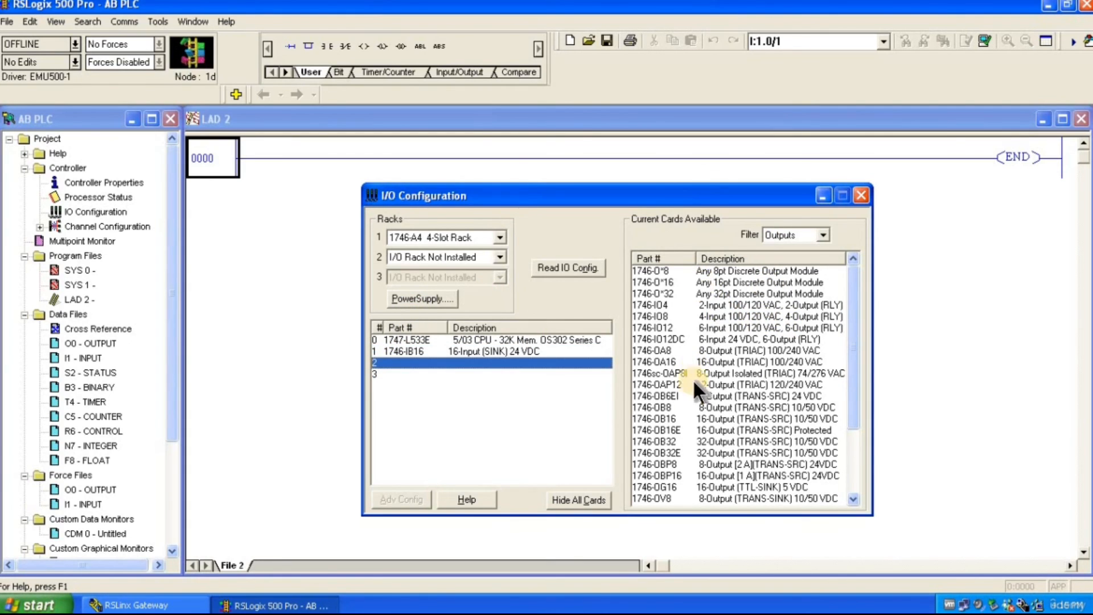
{"action": "left_click", "coordinate": [686, 420]}
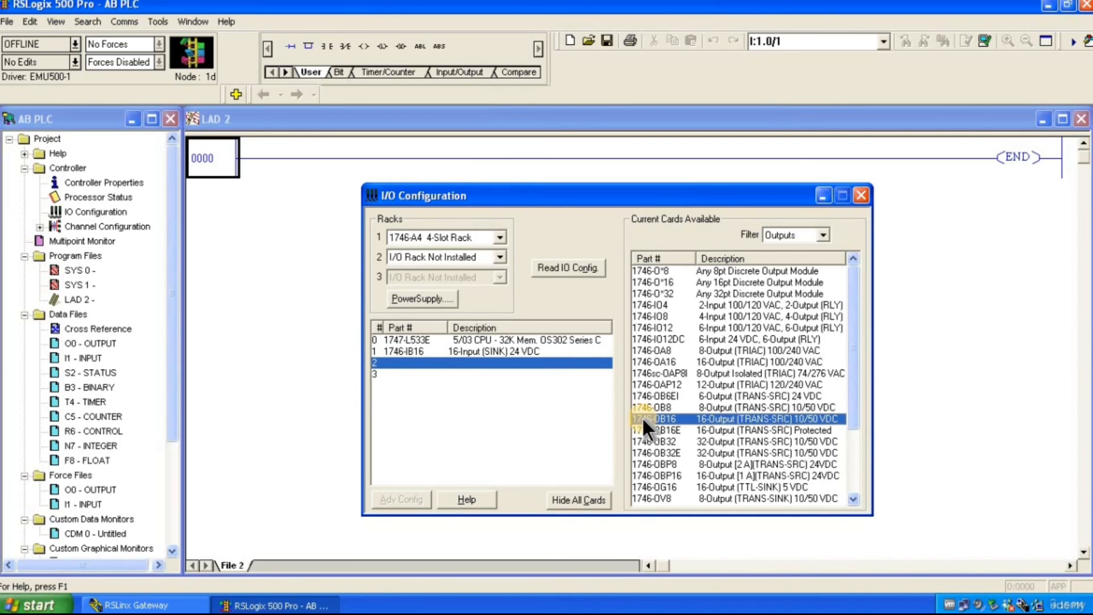
{"action": "double_click", "coordinate": [765, 419]}
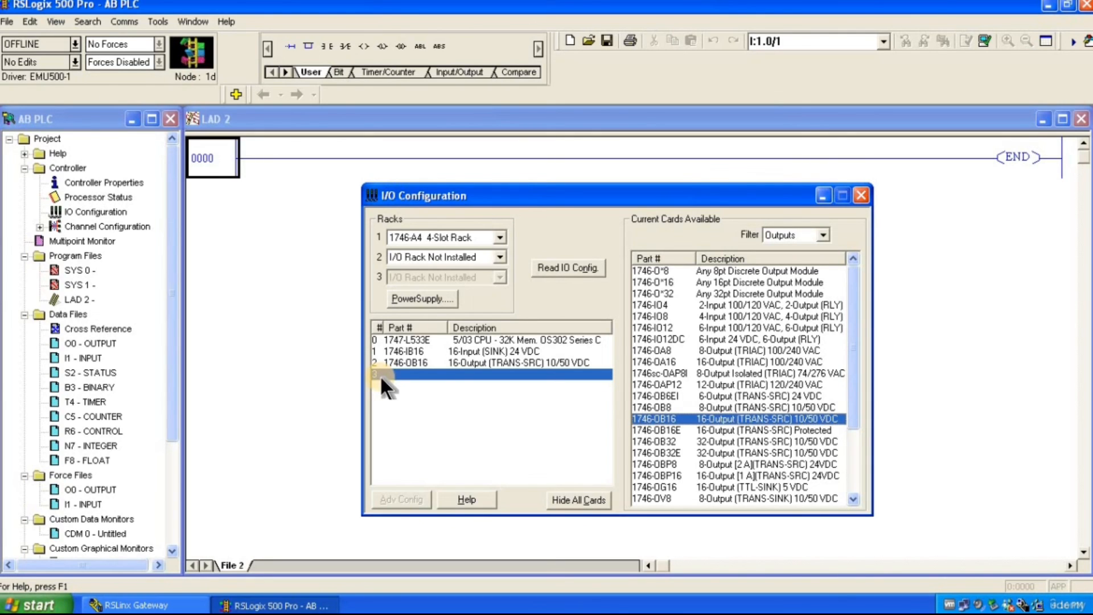
{"action": "left_click", "coordinate": [860, 197]}
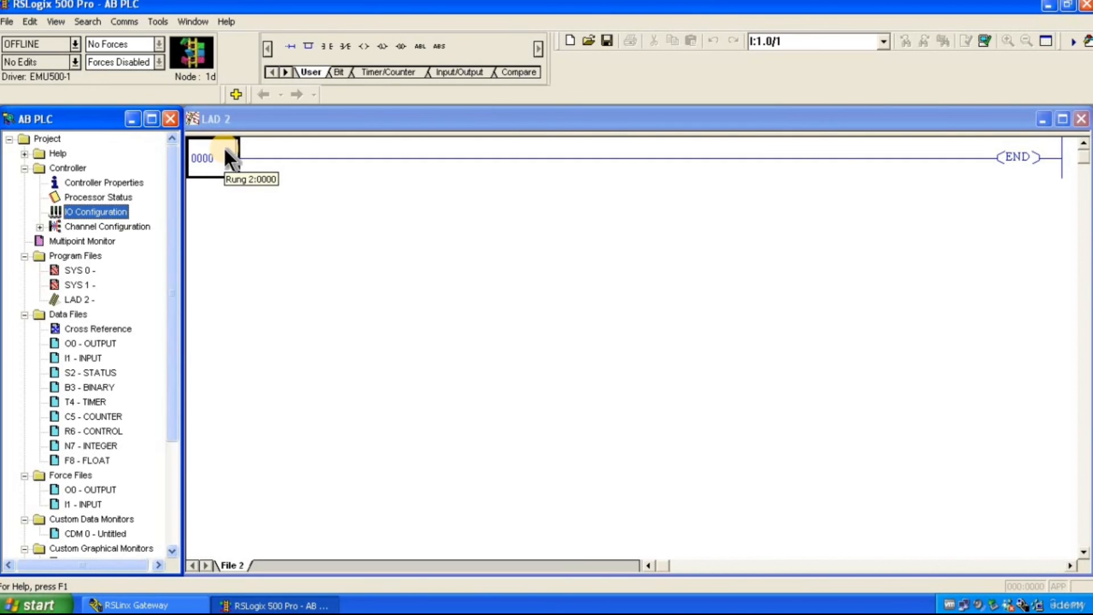
Launch RSLogix Emulate 500 from the desktop, minimize it, and switch back to the AB PLC project in RSLogix 500
{"action": "left_click", "coordinate": [1049, 5]}
{"action": "right_click", "coordinate": [618, 155]}
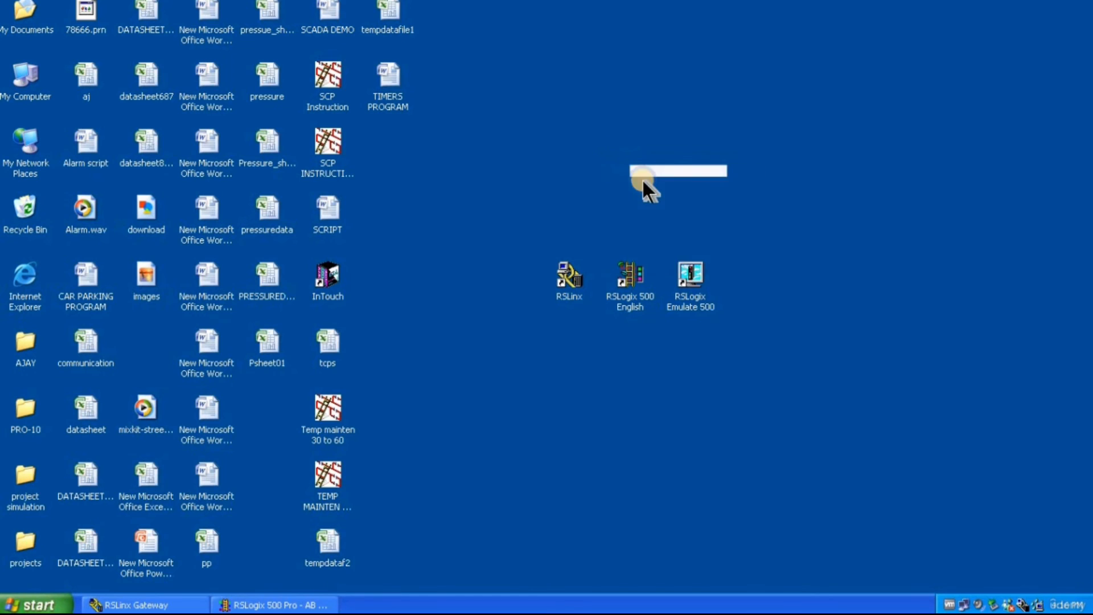
{"action": "right_click", "coordinate": [635, 164]}
{"action": "right_click", "coordinate": [651, 159]}
{"action": "left_click", "coordinate": [659, 142]}
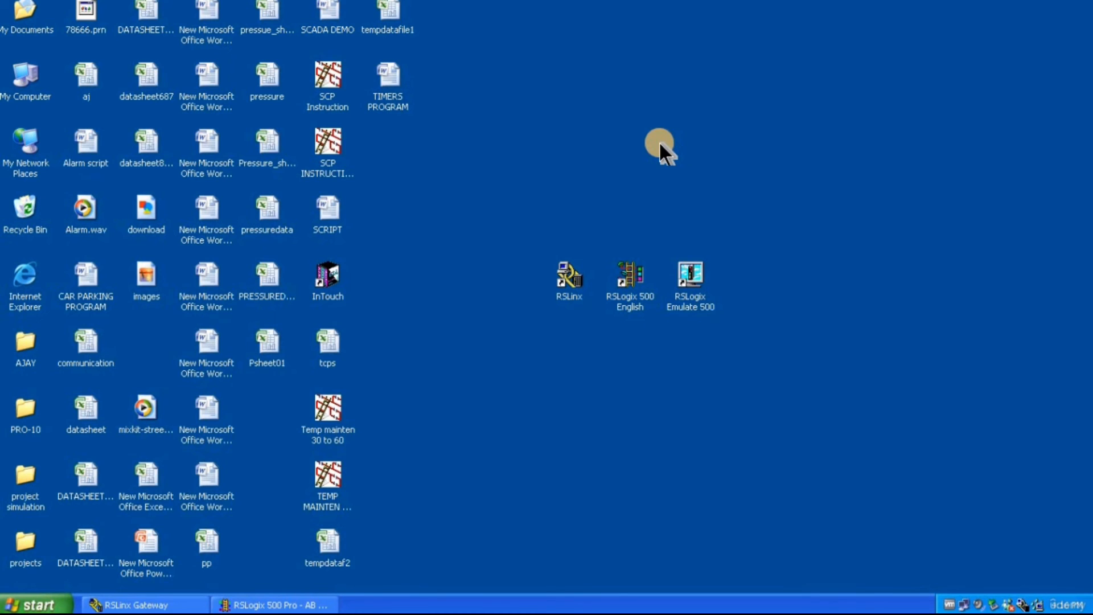
{"action": "double_click", "coordinate": [699, 280]}
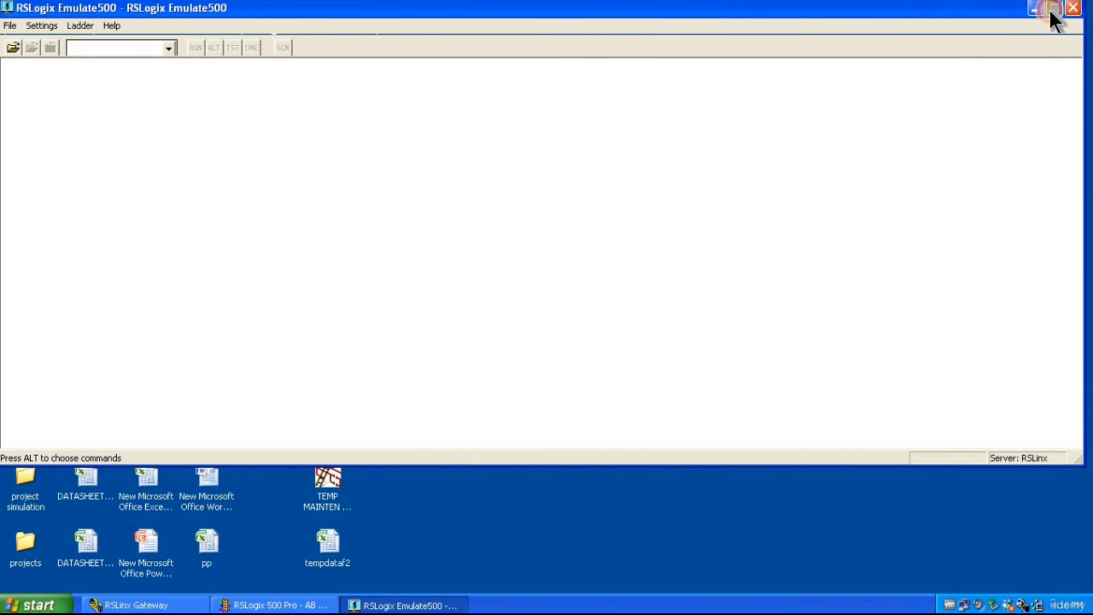
{"action": "left_click", "coordinate": [1050, 9]}
{"action": "left_click", "coordinate": [1050, 3]}
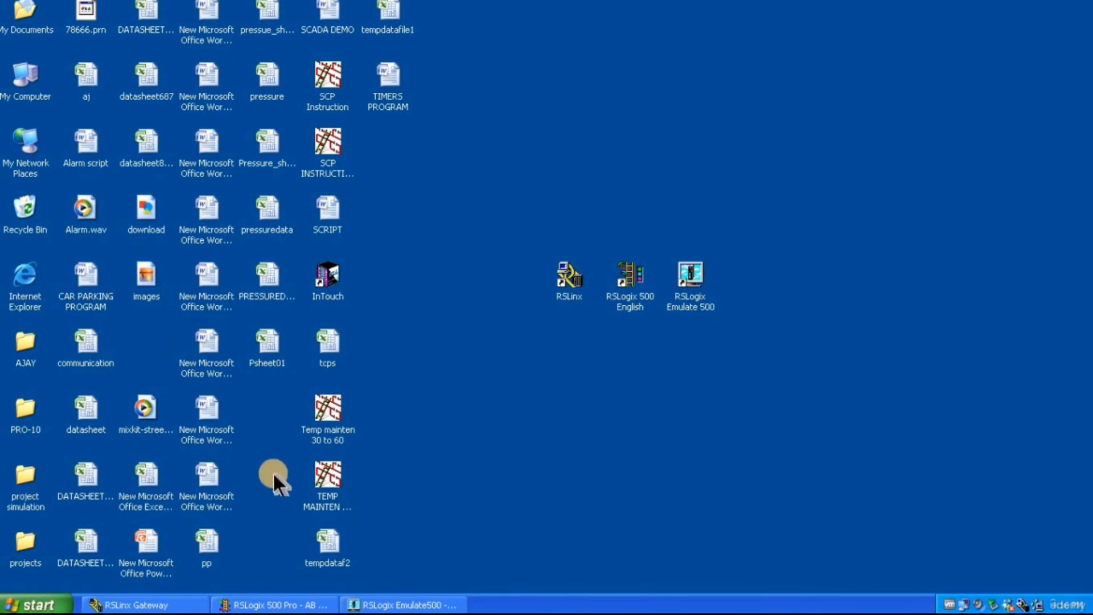
{"action": "left_click", "coordinate": [269, 603]}
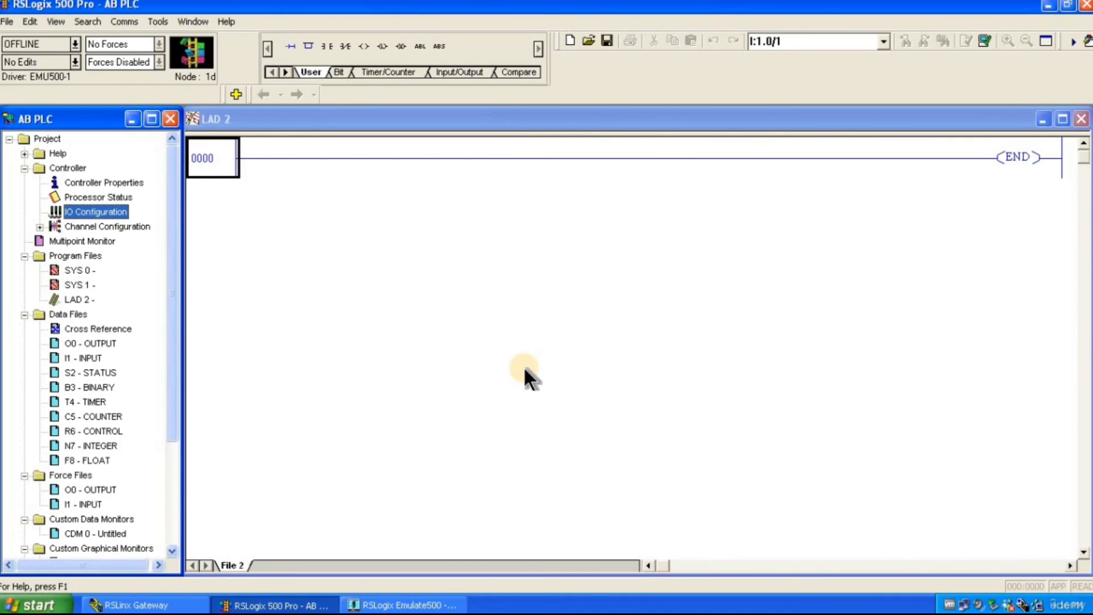